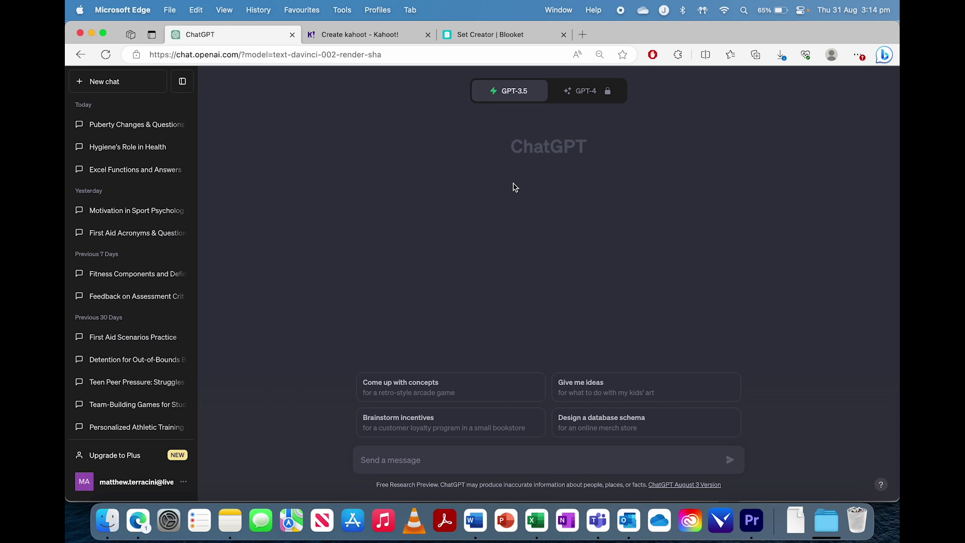
Step: Switch from ChatGPT to the Kahoot creator tab showing the blank 'Planets' quiz draft
left_click(407, 40)
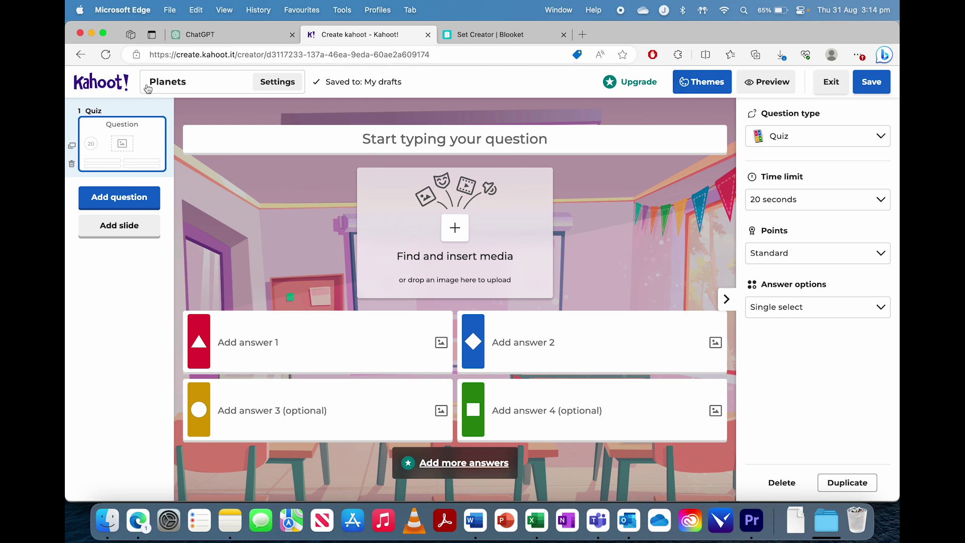
left_click(138, 197)
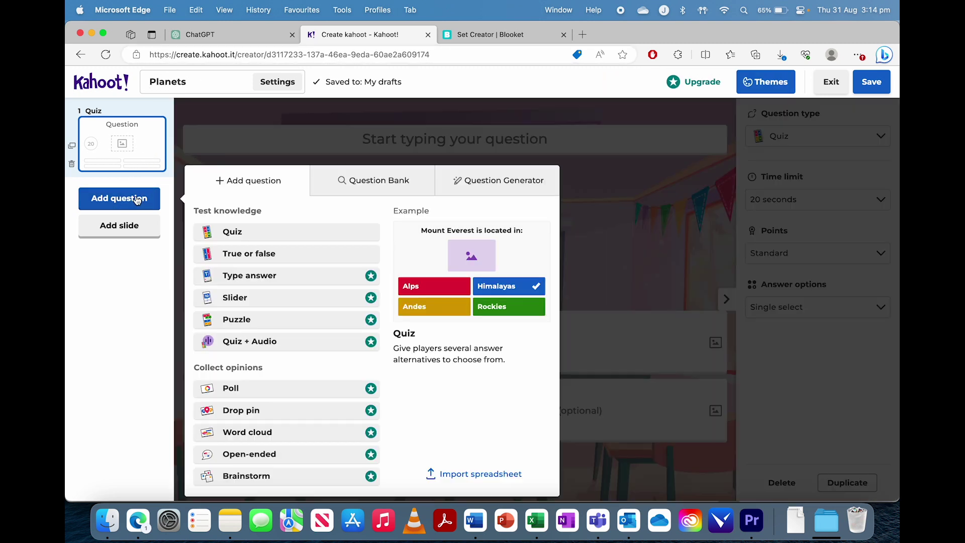
left_click(480, 475)
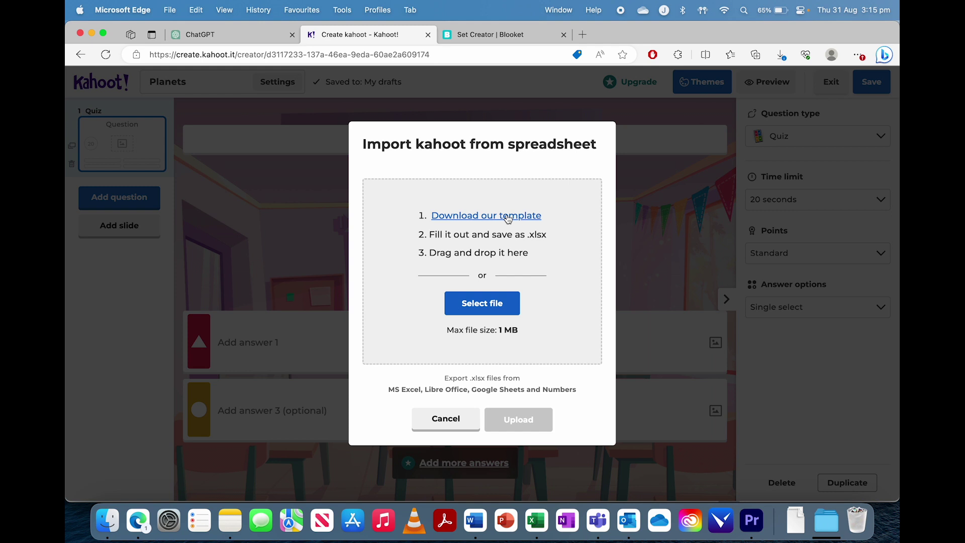
Step: Close the pending import, go to Blooket's Planets set, and preview then dismiss its CSV instructions
left_click(428, 417)
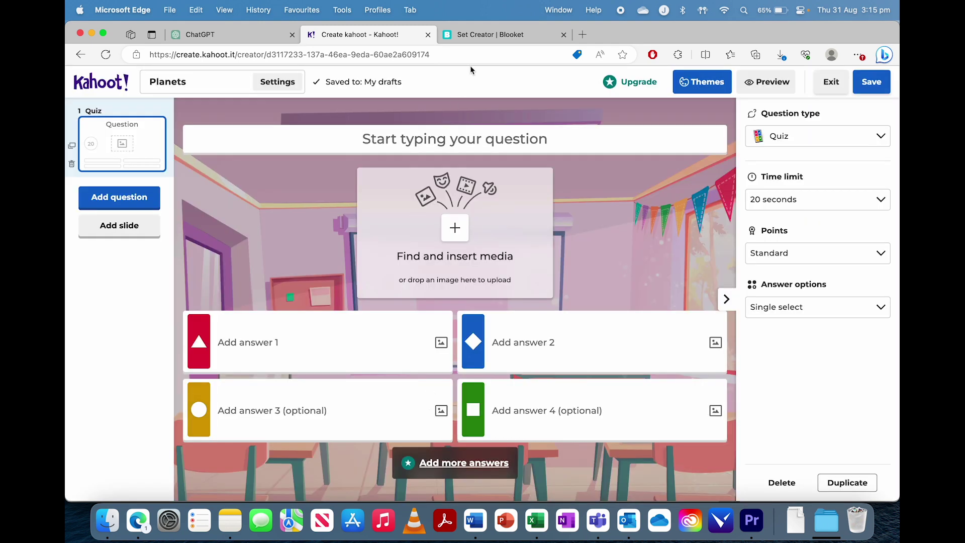
left_click(496, 34)
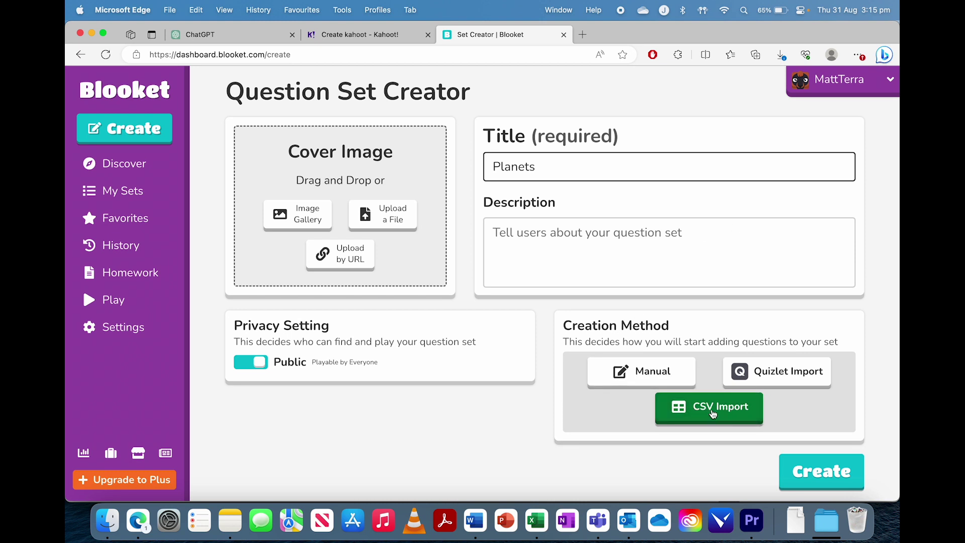
left_click(762, 409)
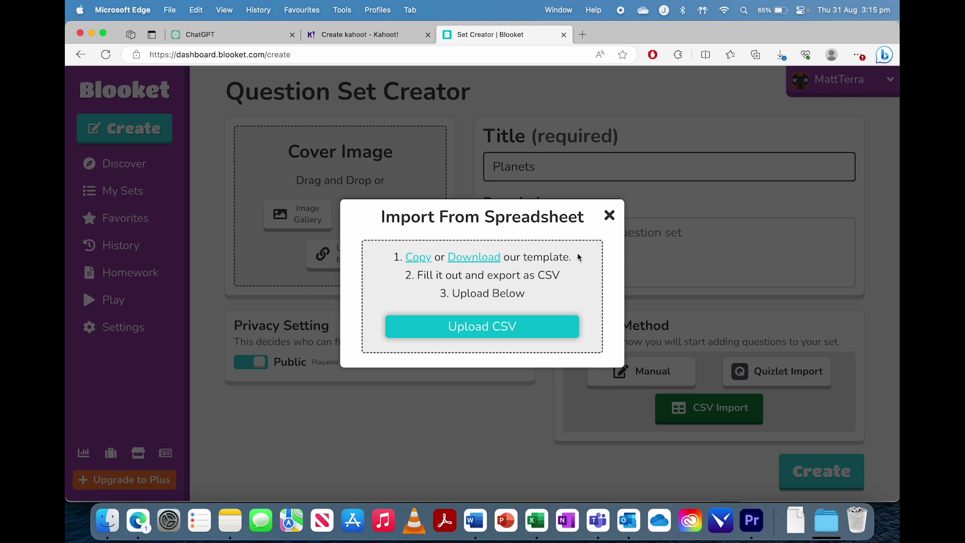
left_click(610, 216)
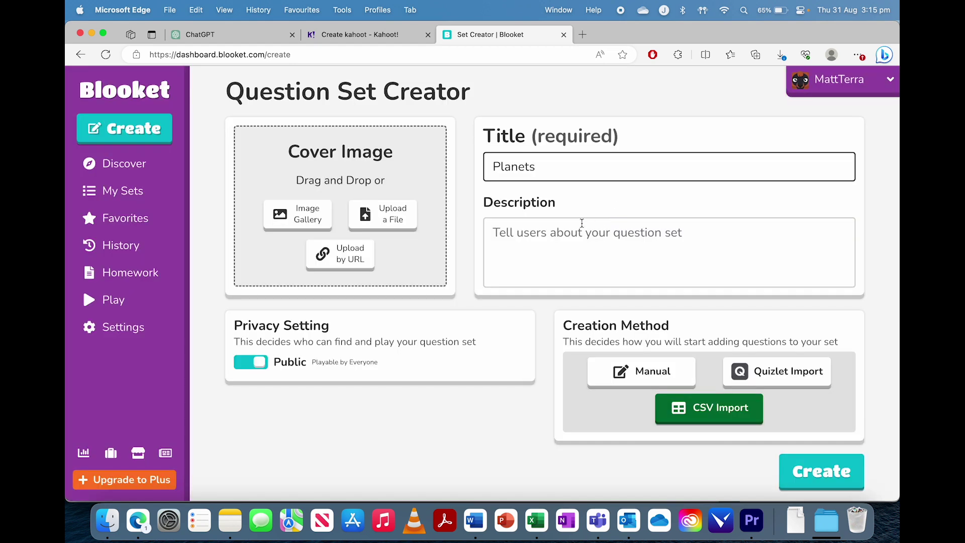
Step: Look over the empty KahootQuizTemplate and BlooketQuizTemplate workbooks, selecting cell F8 in the Blooket one
key("ctrl+Up")
left_click(482, 346)
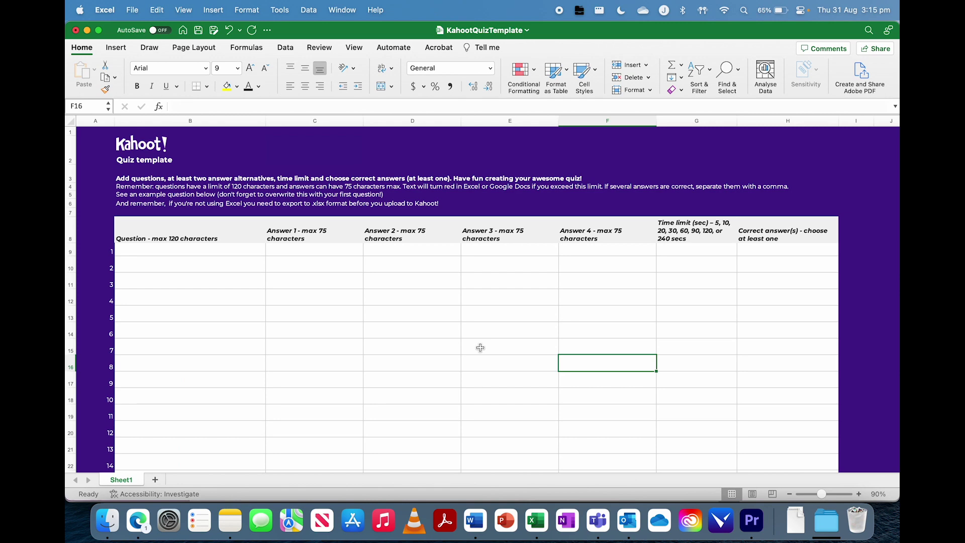
key("ctrl+Up")
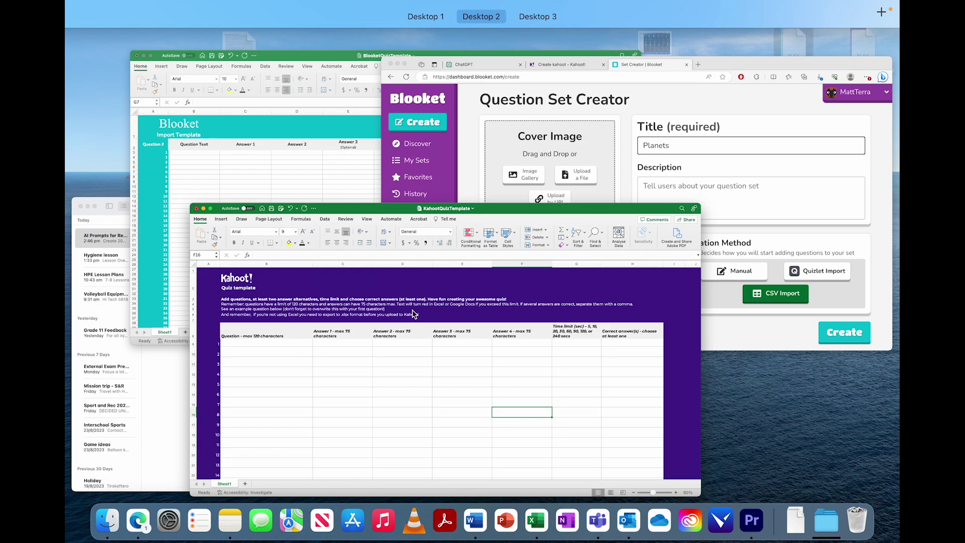
left_click(391, 152)
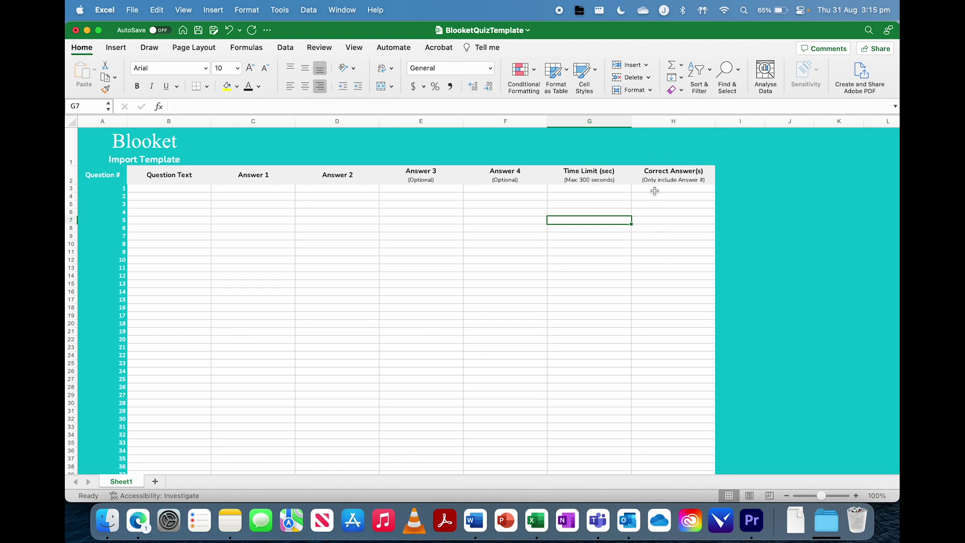
left_click(519, 225)
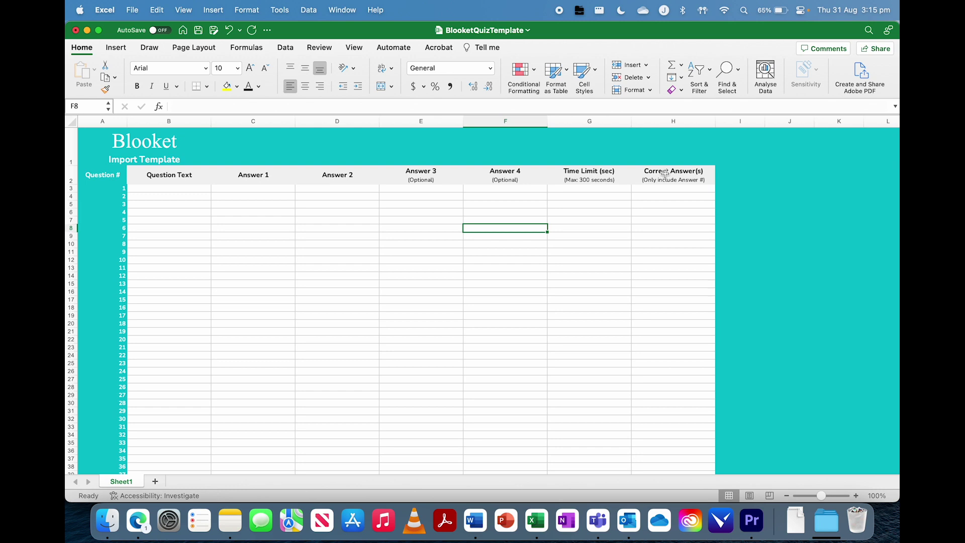
key("ctrl+Up")
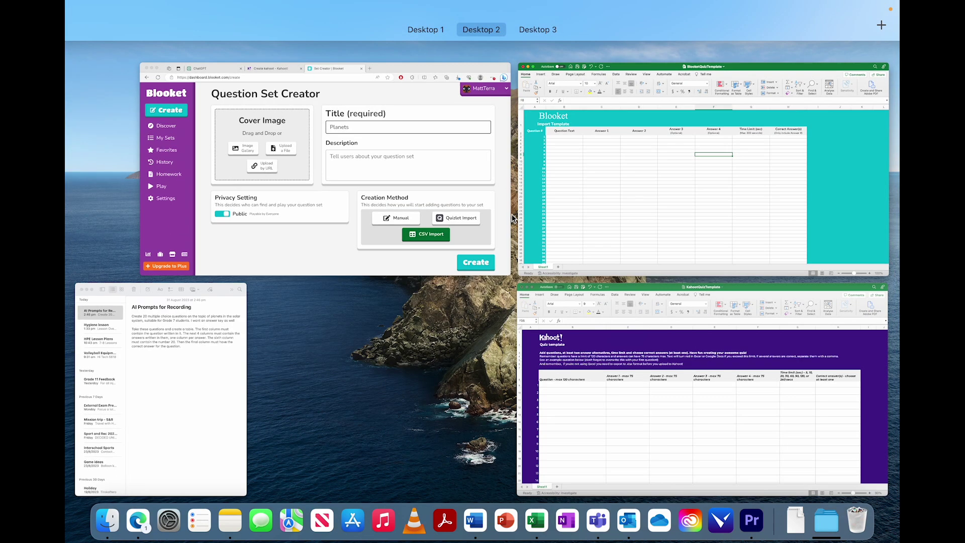
Step: Bring up the saved prompts note and select the first planets quiz prompt
left_click(449, 182)
left_click(245, 39)
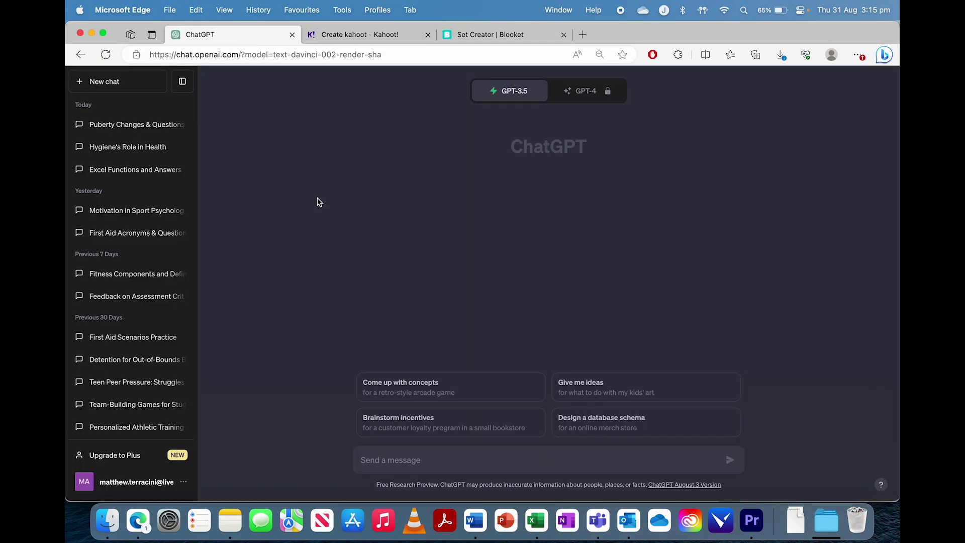
key("ctrl+Up")
left_click(200, 210)
triple_click(247, 107)
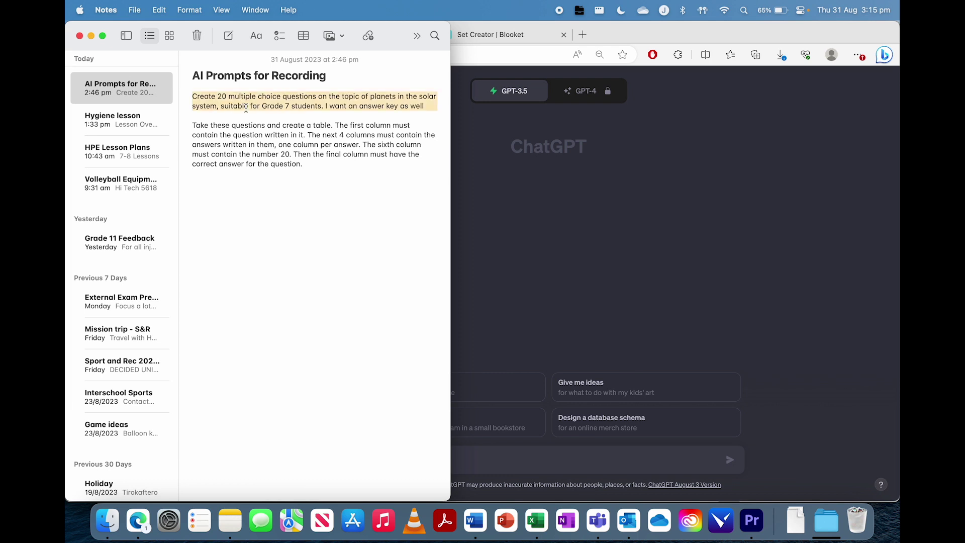
Step: Paste the Grade 7 planets quiz prompt into ChatGPT and send it
left_click(465, 237)
left_click(468, 458)
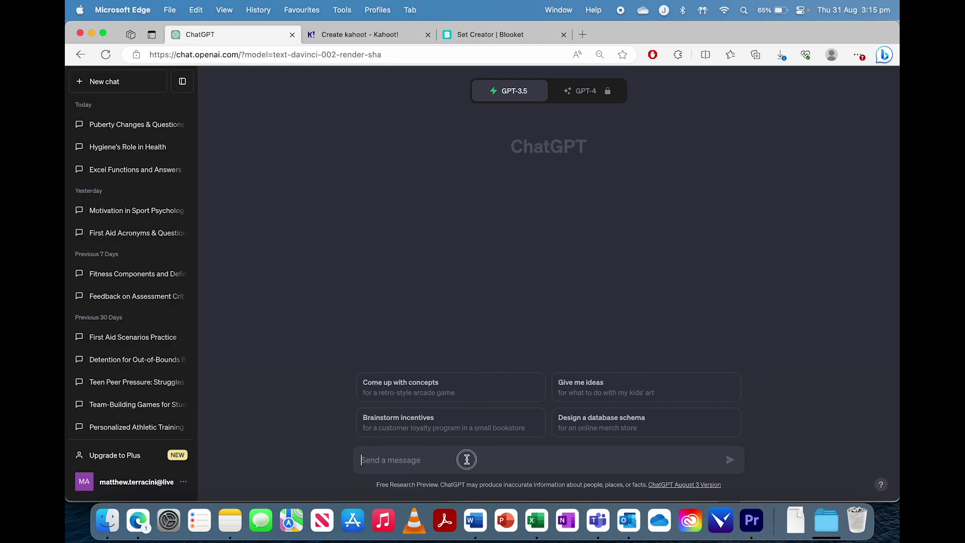
key("super+v")
key("BackSpace")
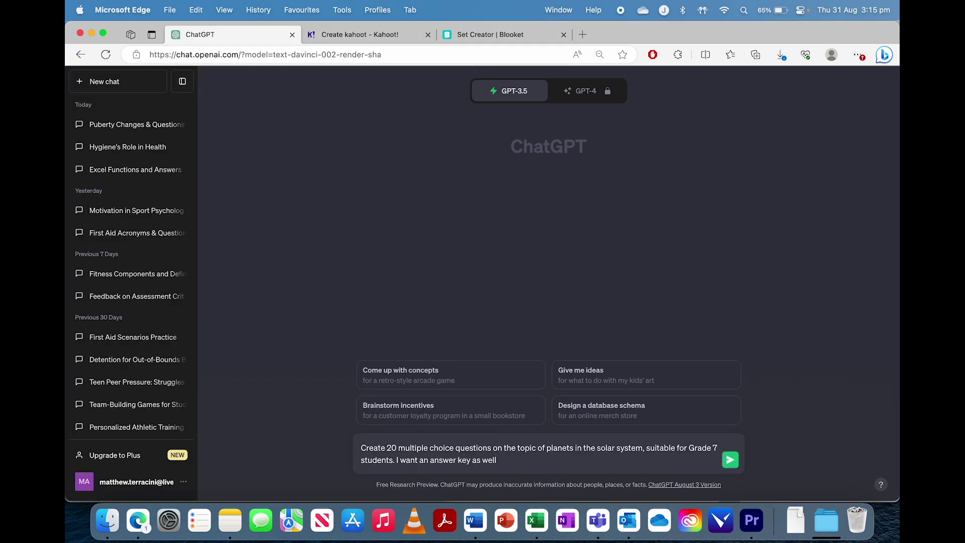
key("Return")
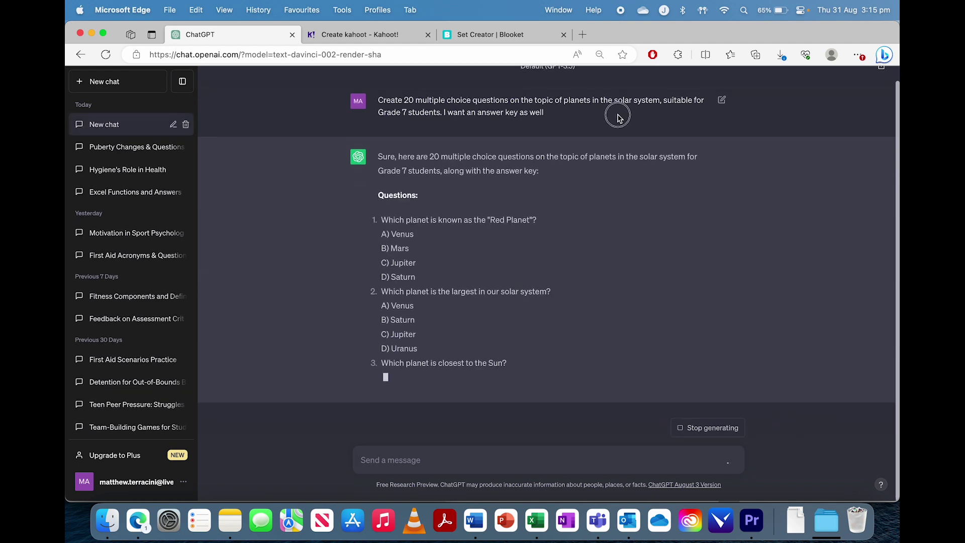
Step: Review the 20 generated questions down to the answer key, checking the prompt's grade level
scroll(578, 118, "up", 5)
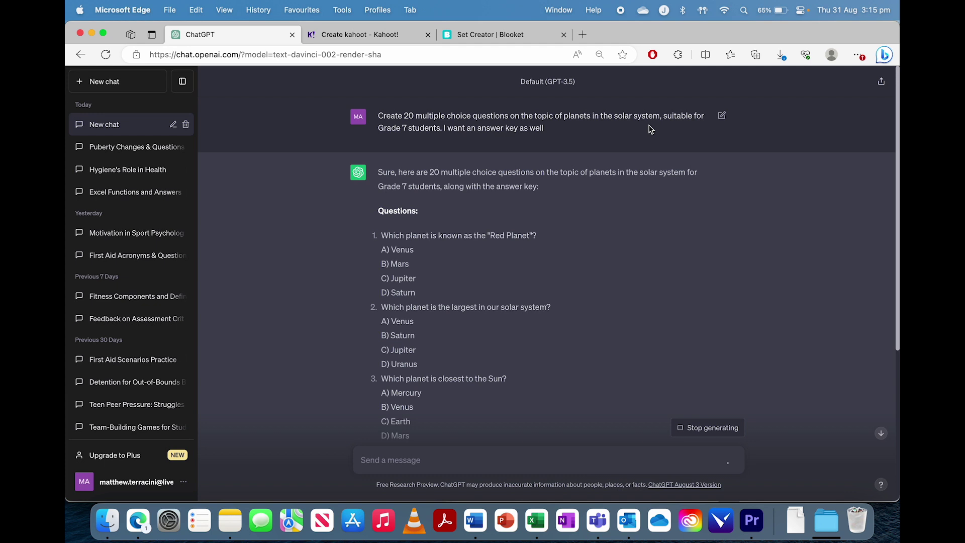
left_click_drag(392, 129, 573, 140)
left_click(574, 139)
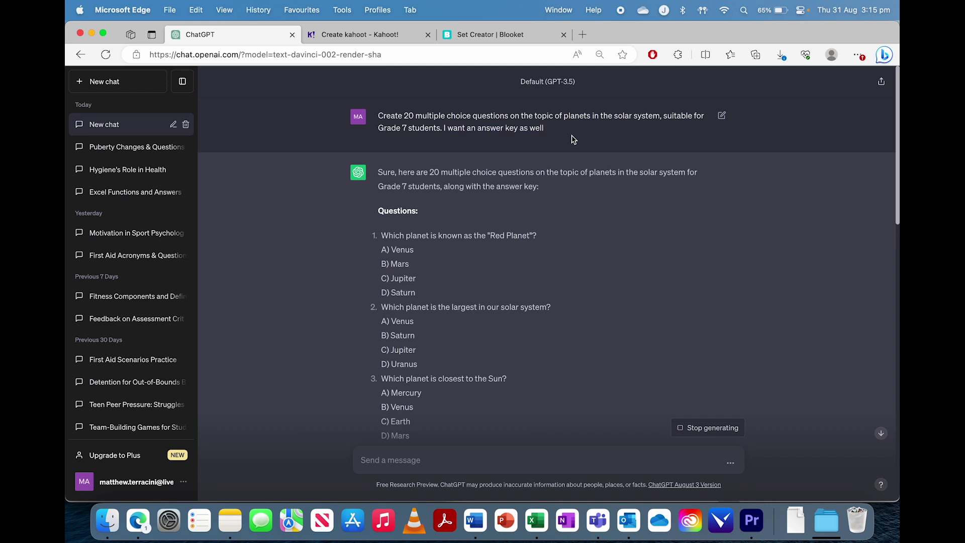
scroll(571, 174, "down", 8)
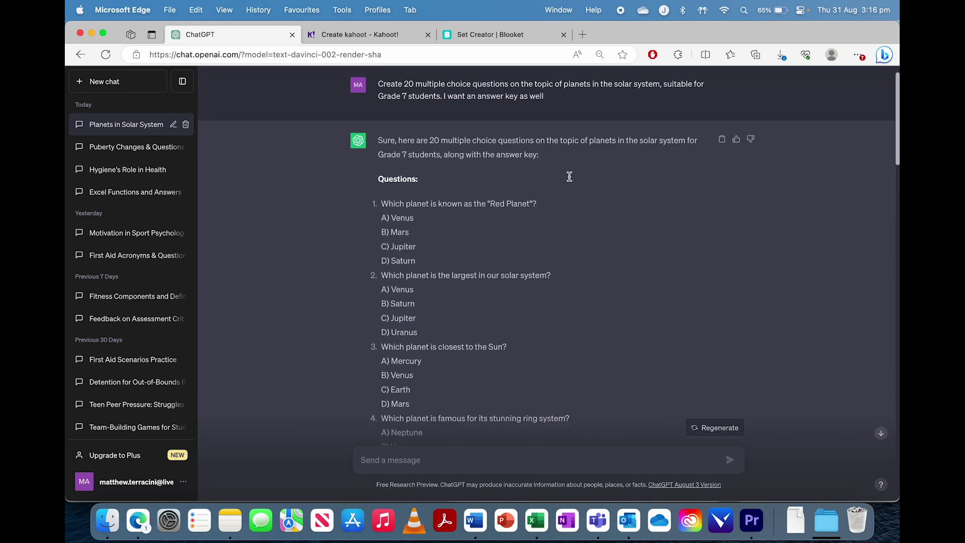
scroll(571, 178, "down", 15)
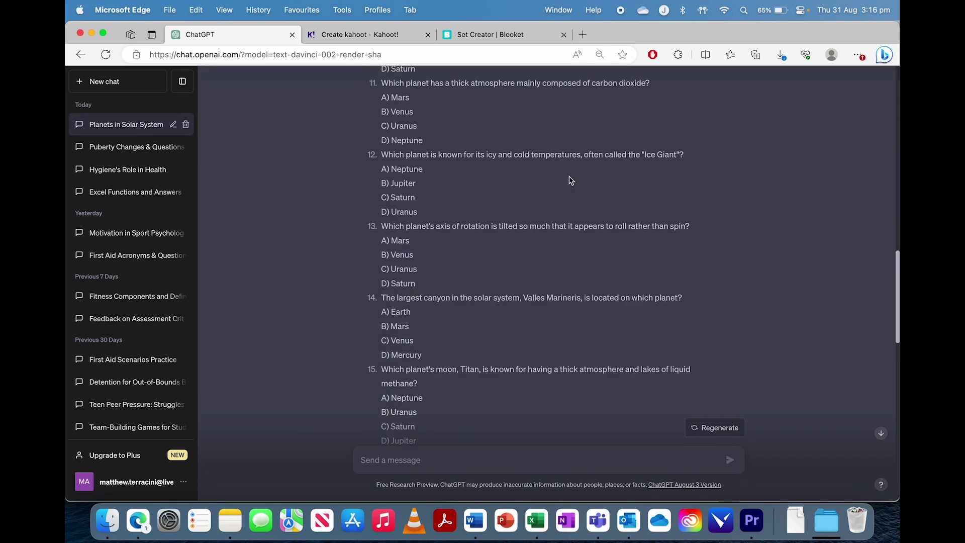
scroll(570, 177, "down", 8)
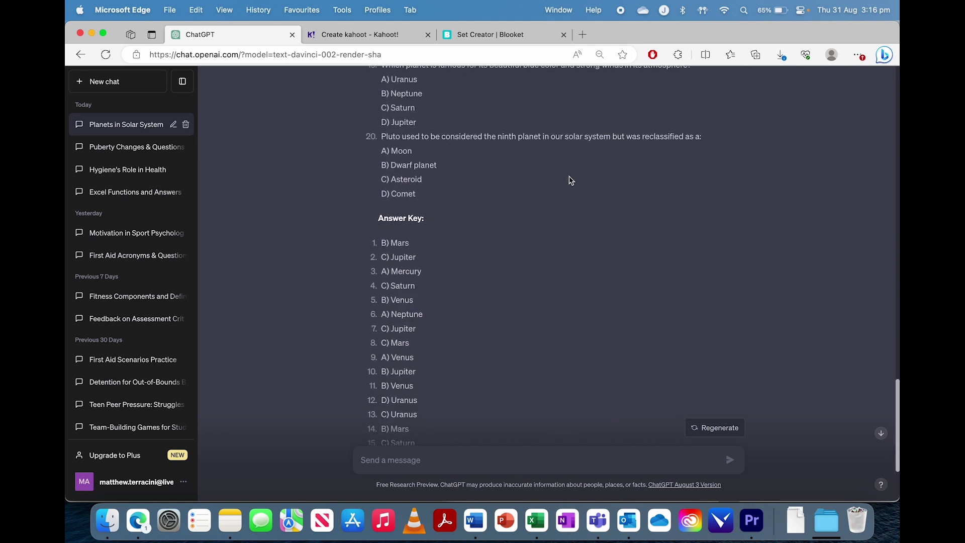
scroll(571, 180, "up", 8)
scroll(571, 180, "down", 8)
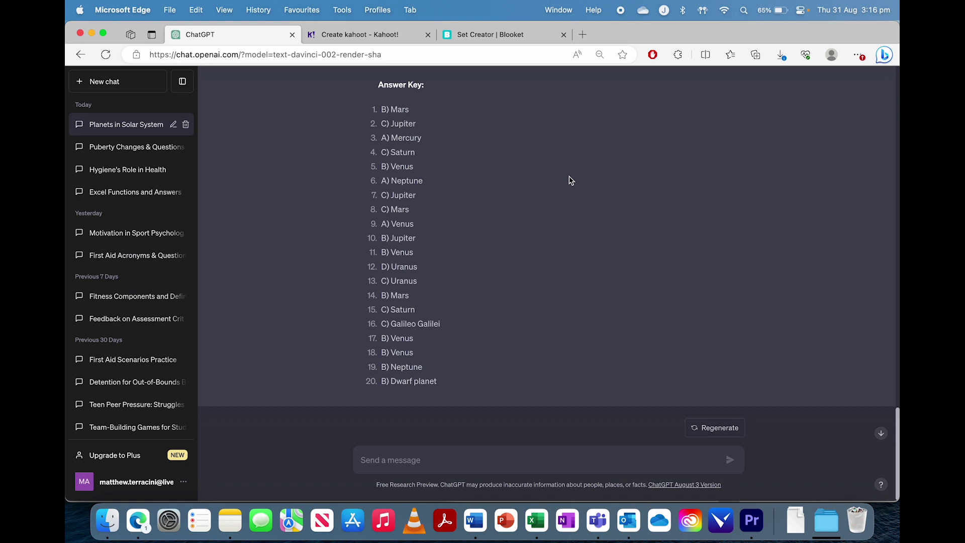
key("ctrl+Up")
Step: Copy the table-making prompt from the notes and send it to ChatGPT
left_click(198, 209)
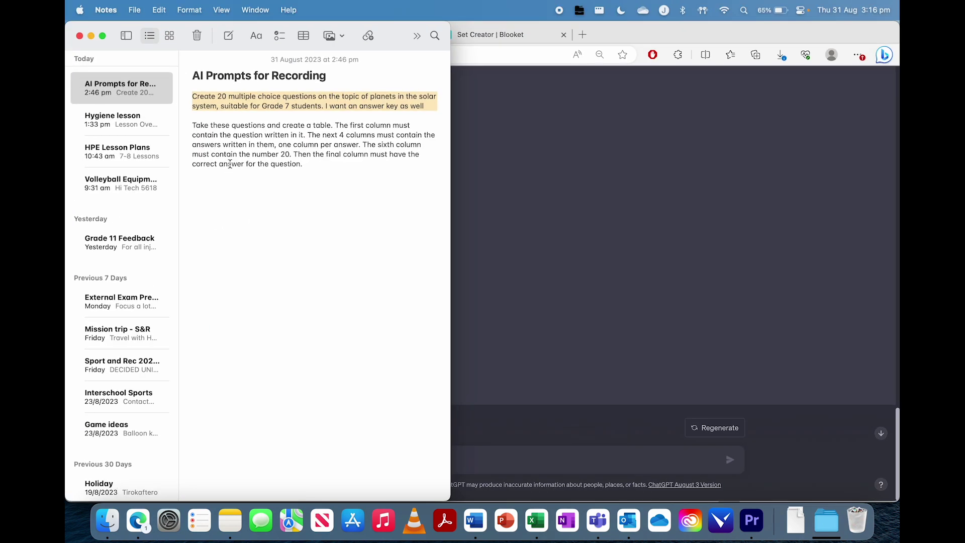
triple_click(230, 163)
key("super+c")
left_click(568, 356)
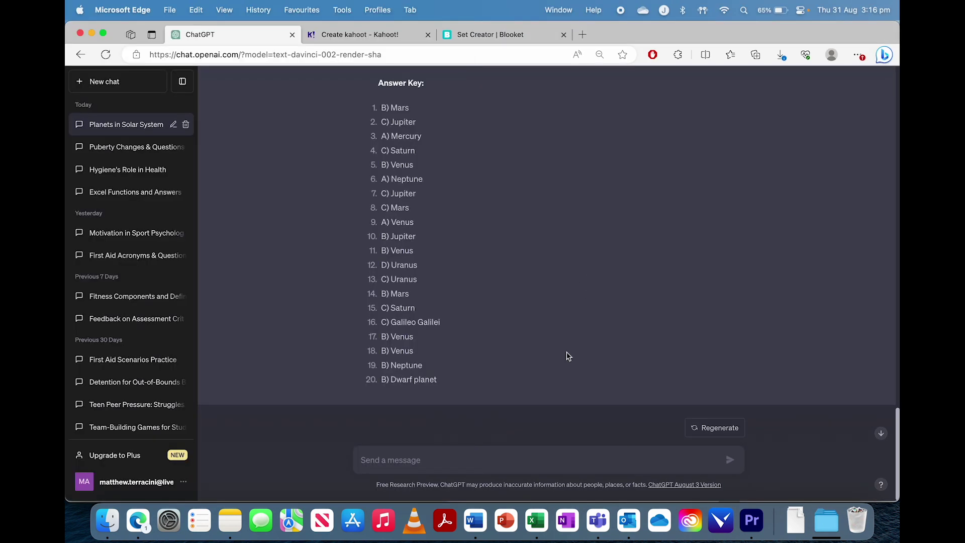
key("super+v")
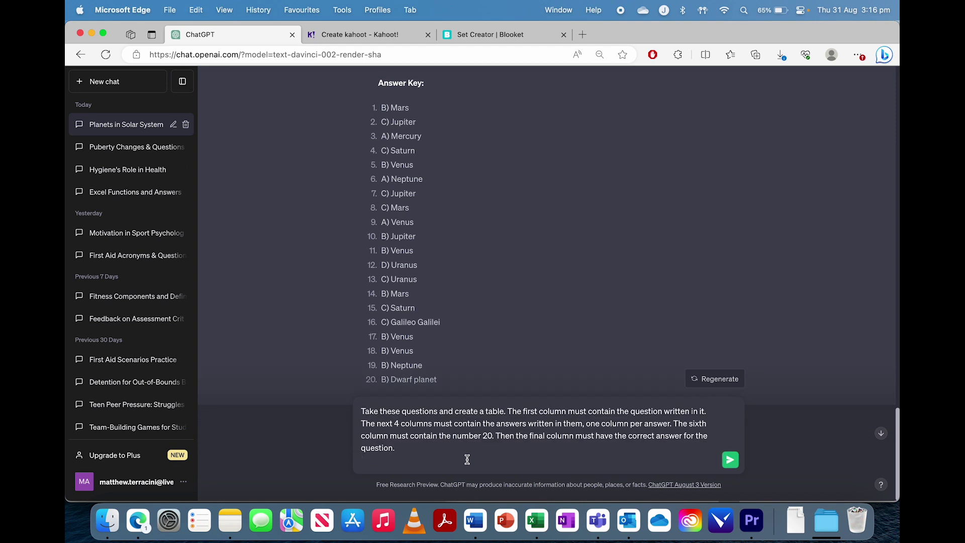
key("Return")
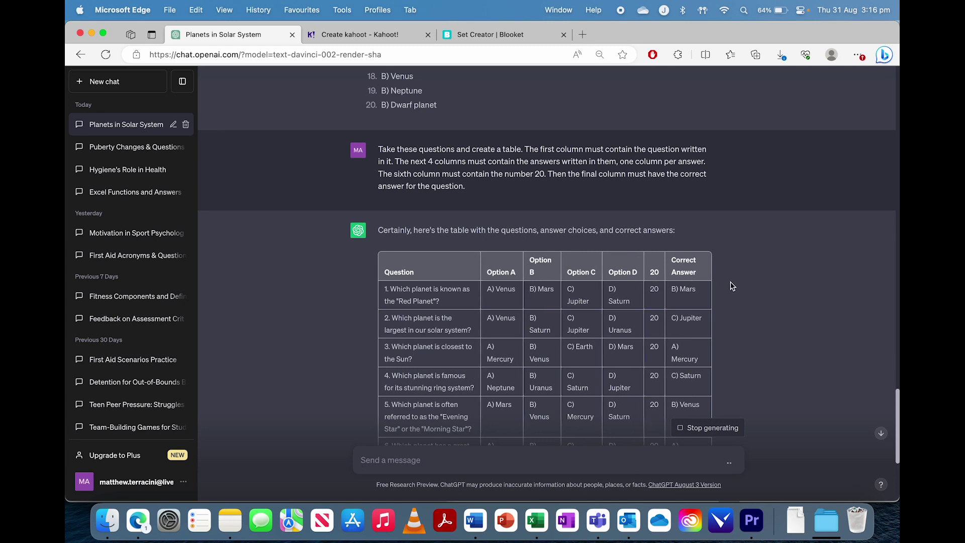
Step: Select and copy ChatGPT's table of 20 questions with options, 20-second limits and answers
scroll(732, 286, "down", 5)
scroll(732, 286, "down", 10)
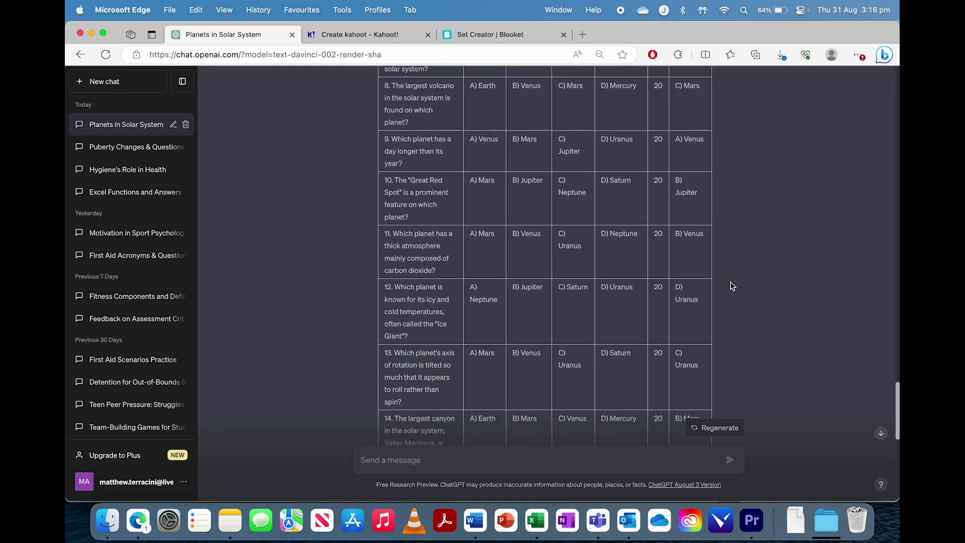
scroll(733, 286, "down", 6)
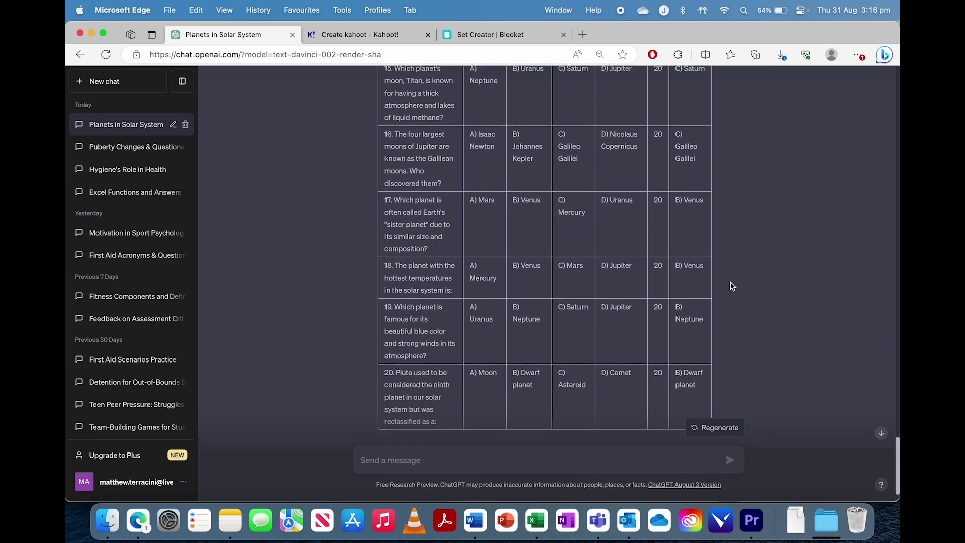
left_click_drag(687, 351, 385, 153)
key("super+c")
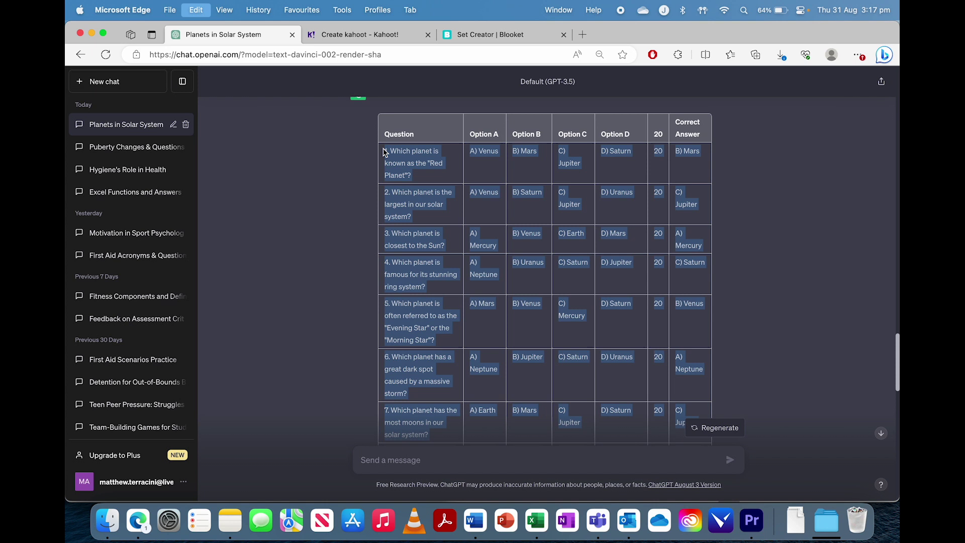
key("ctrl+Up")
Step: Paste the quiz table at B3 of the Blooket template and change column H answers to numbers 1–4
left_click(429, 216)
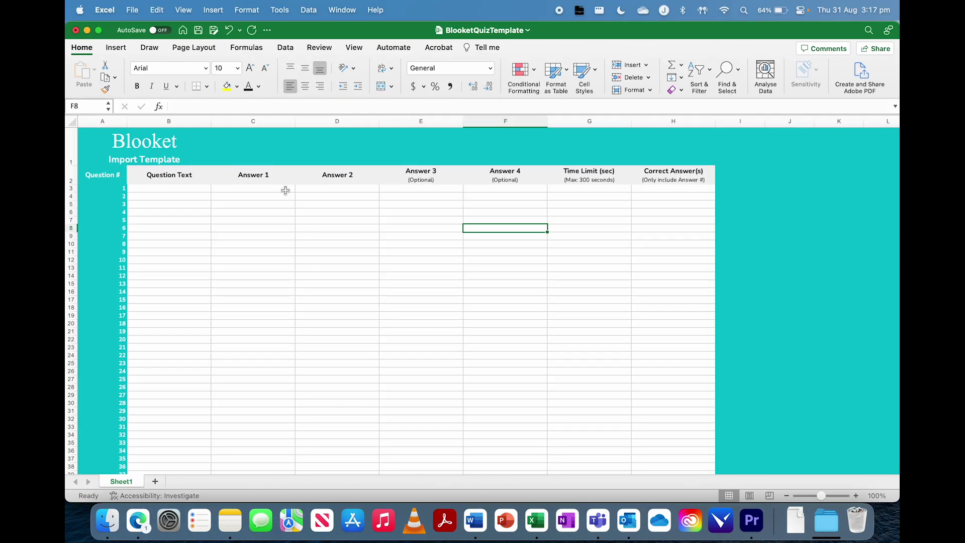
left_click(150, 189)
key("super+v")
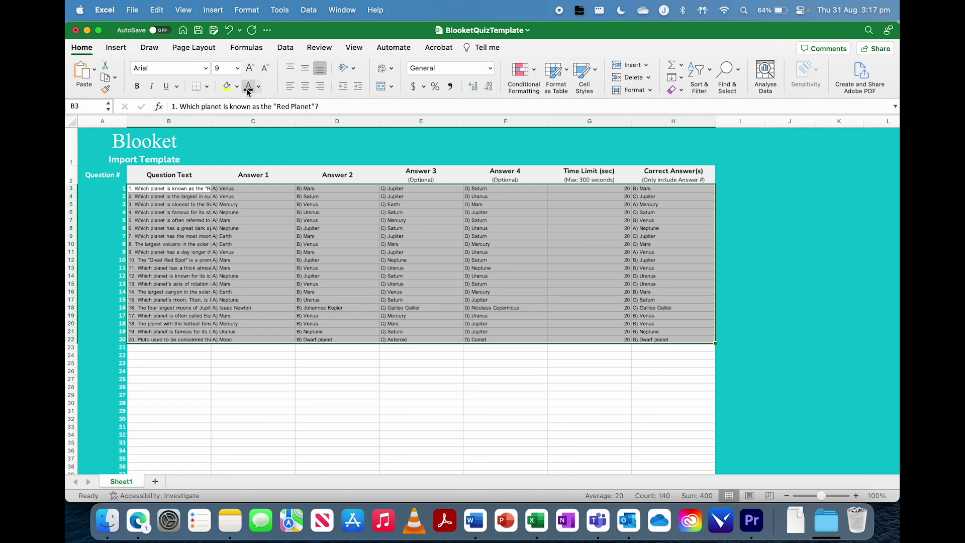
left_click(270, 268)
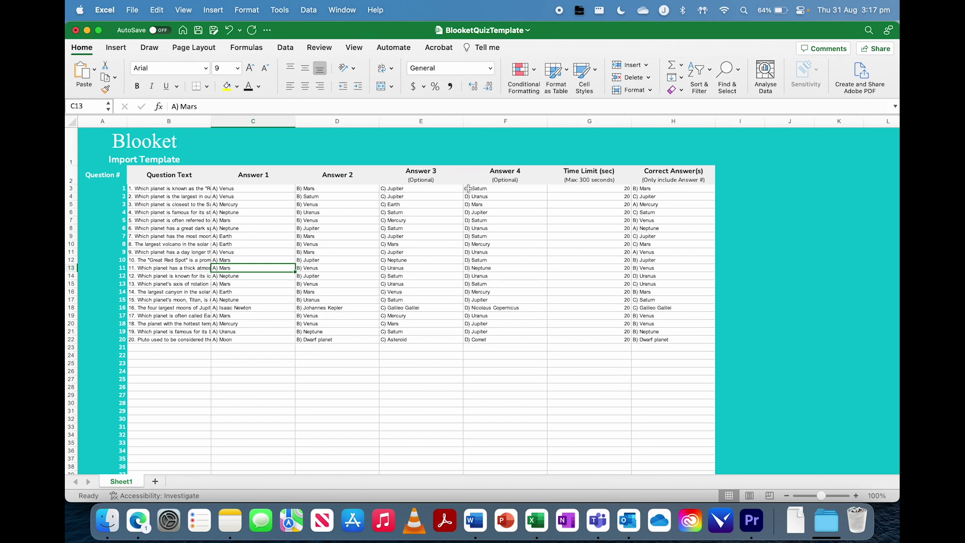
left_click(672, 189)
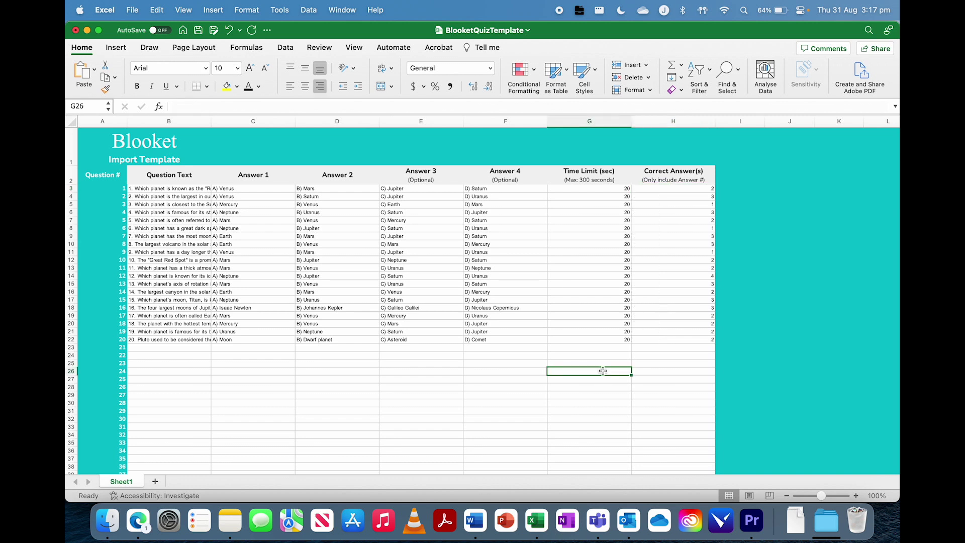
left_click_drag(652, 340, 195, 190)
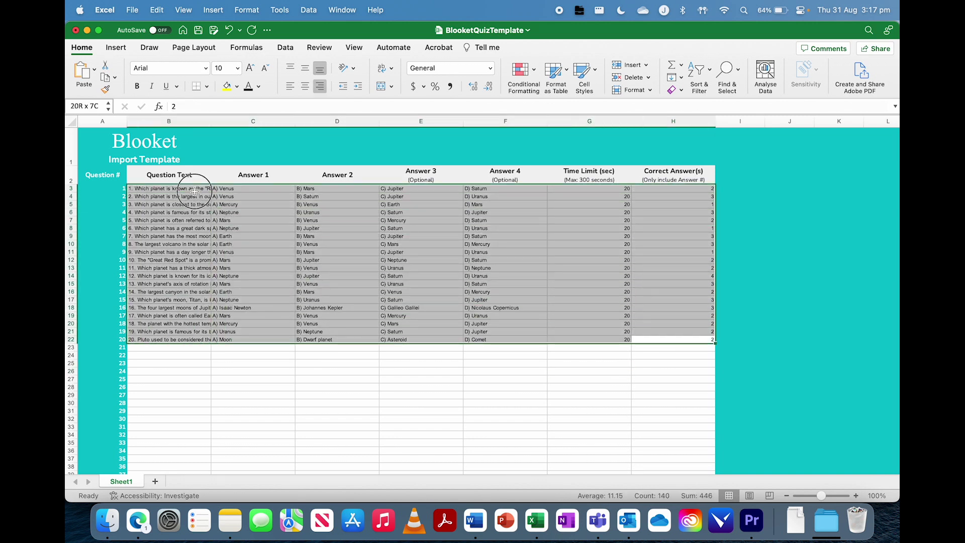
Step: Copy rows B3:H22 into the Kahoot template starting at B9, then check the pasted answers
key("super+c")
key("ctrl+Up")
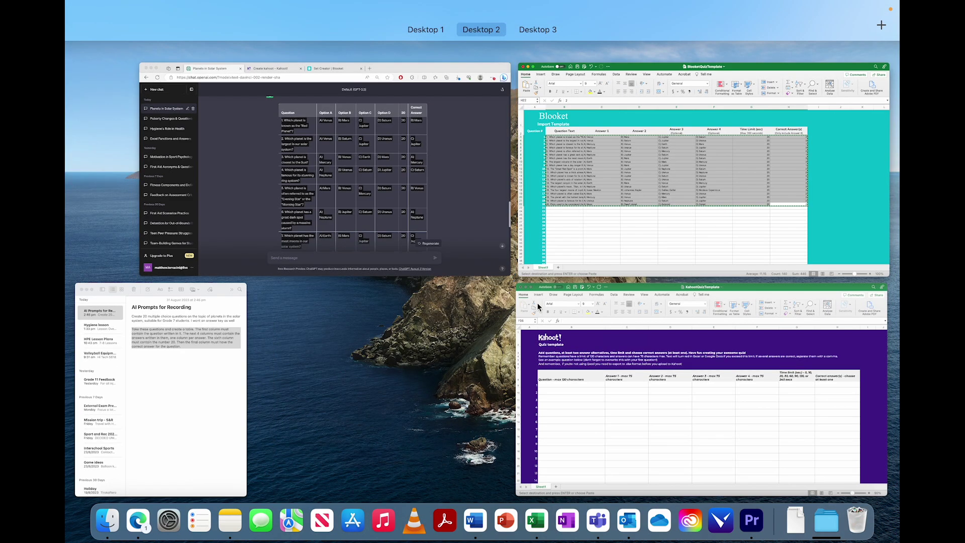
left_click(571, 360)
left_click(223, 253)
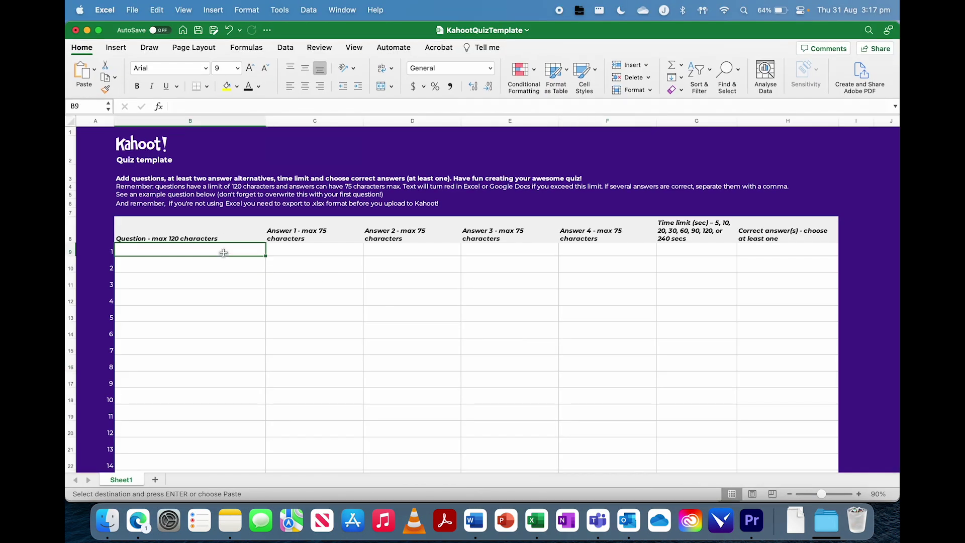
key("super+v")
left_click(295, 318)
scroll(294, 317, "down", 1)
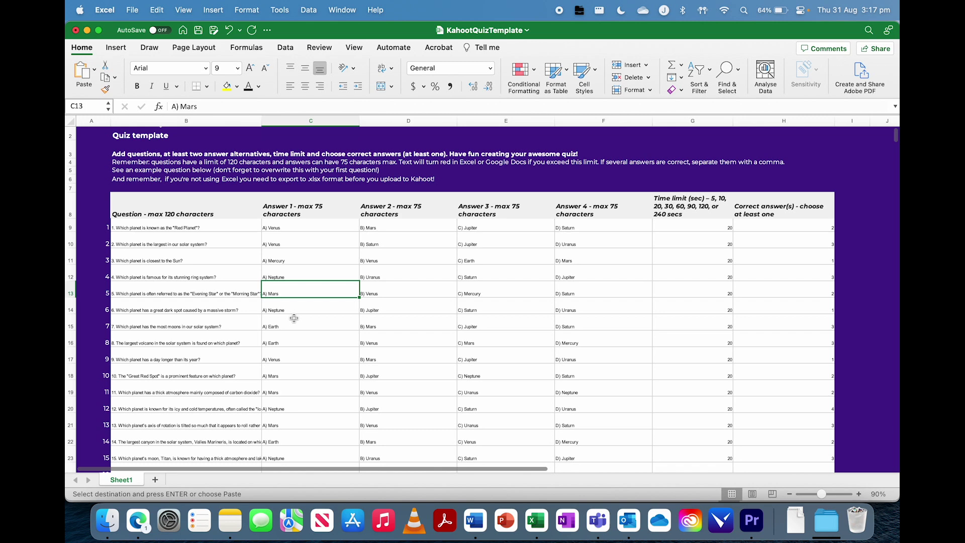
left_click(295, 319)
scroll(301, 318, "up", 1)
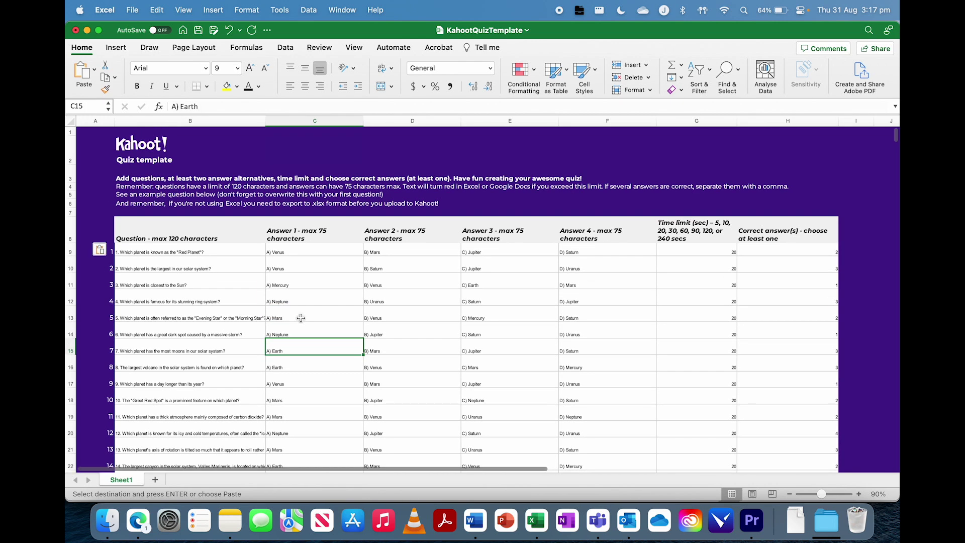
key("ctrl+Up")
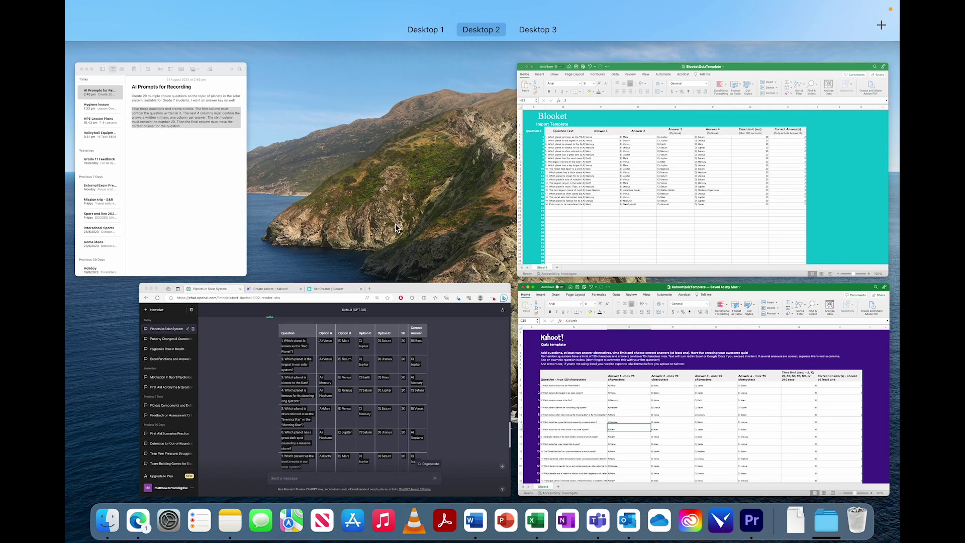
Step: Save a copy of the Blooket template to the Desktop as CSV UTF-8 (Comma-delimited)
left_click(551, 206)
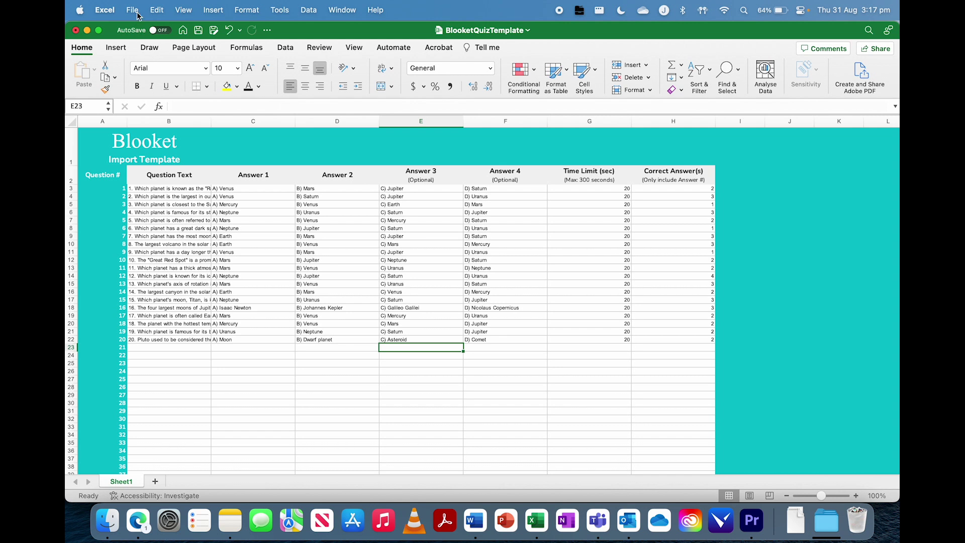
left_click(138, 14)
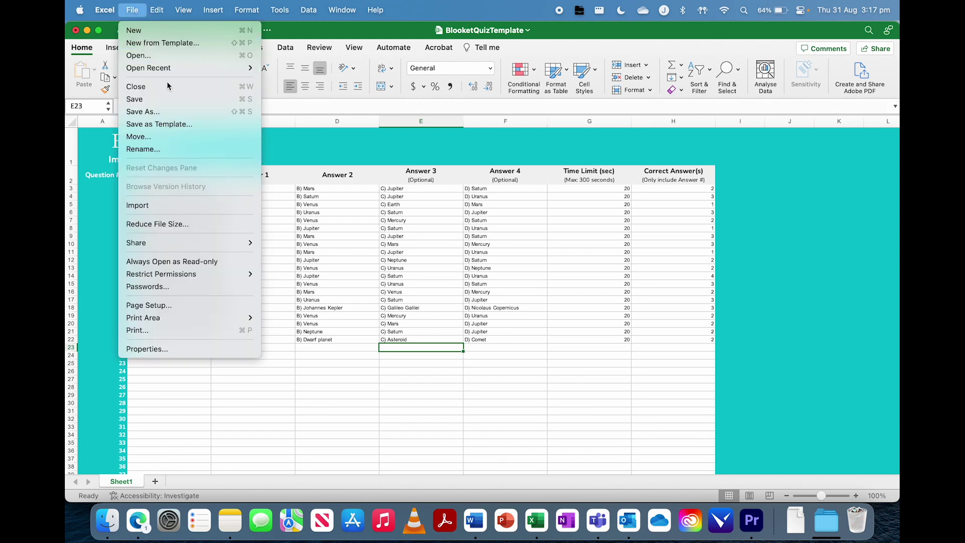
left_click(166, 111)
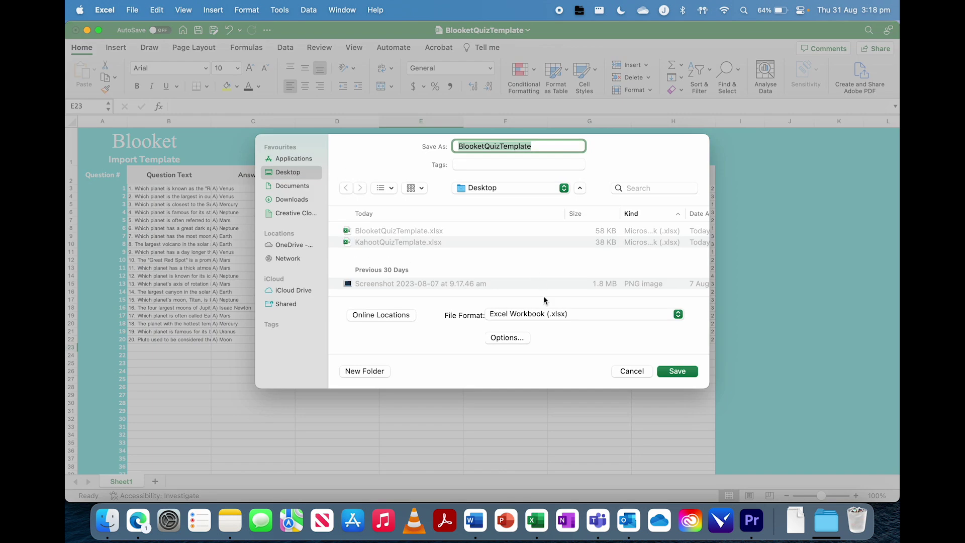
left_click(532, 315)
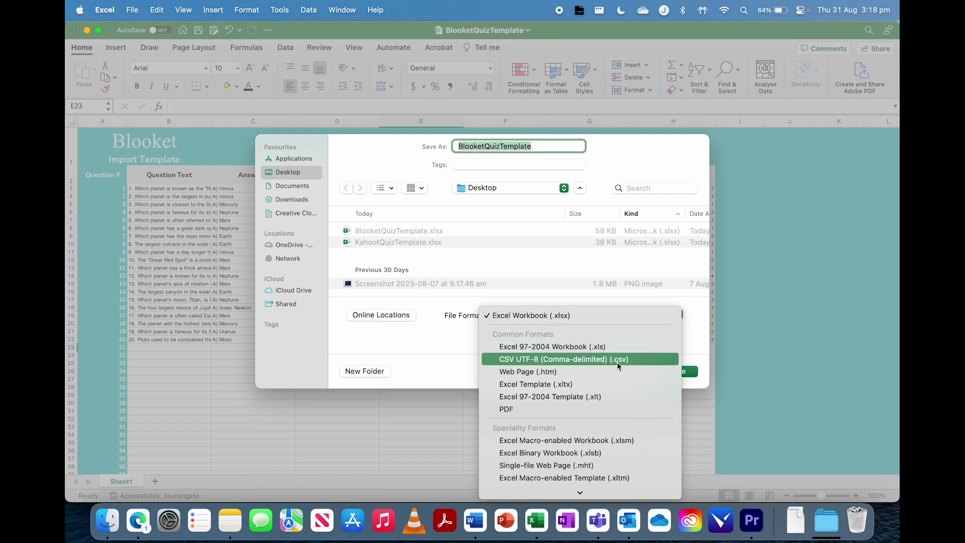
left_click(623, 360)
left_click(677, 371)
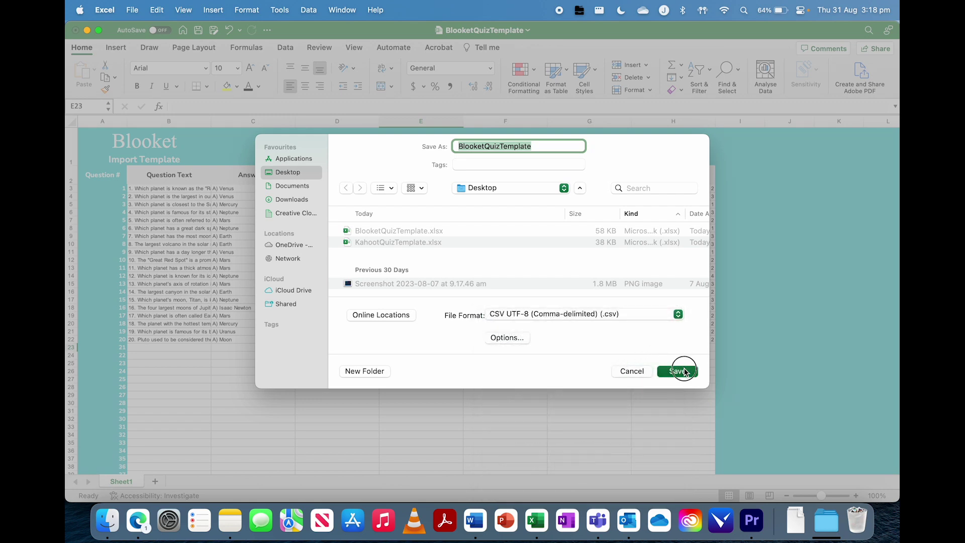
key("ctrl+Up")
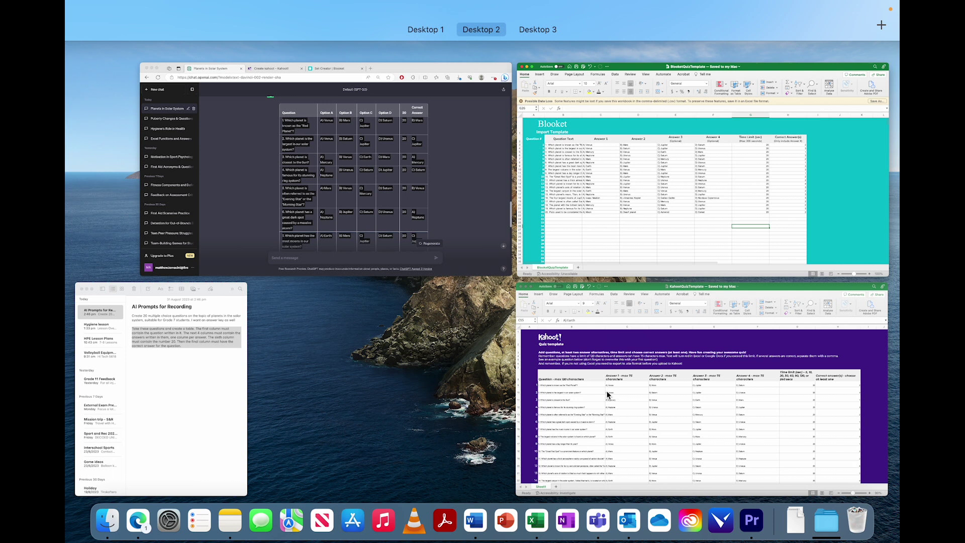
Step: Upload BlooketQuizTemplate.csv into the Planets set from Blooket's set creator
left_click(421, 243)
left_click(415, 226)
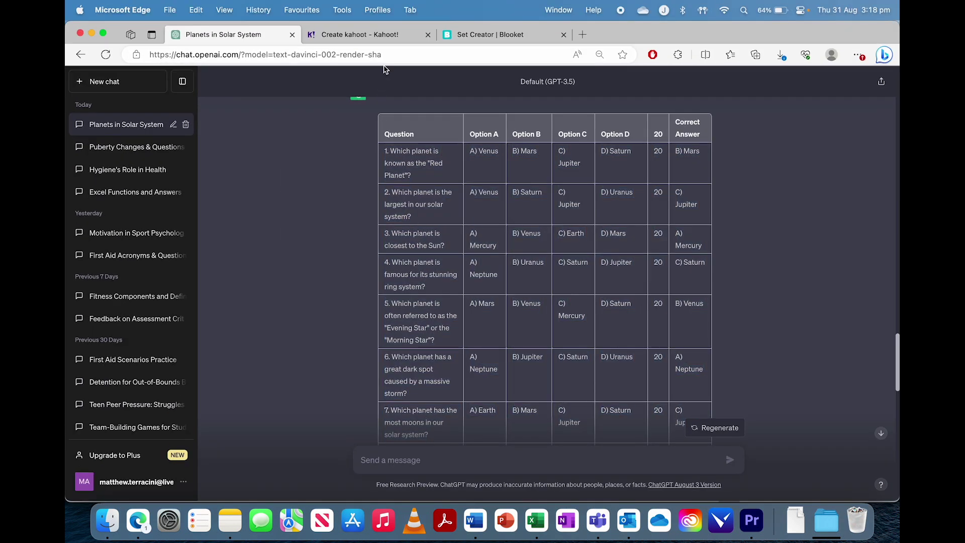
left_click(359, 35)
left_click(477, 36)
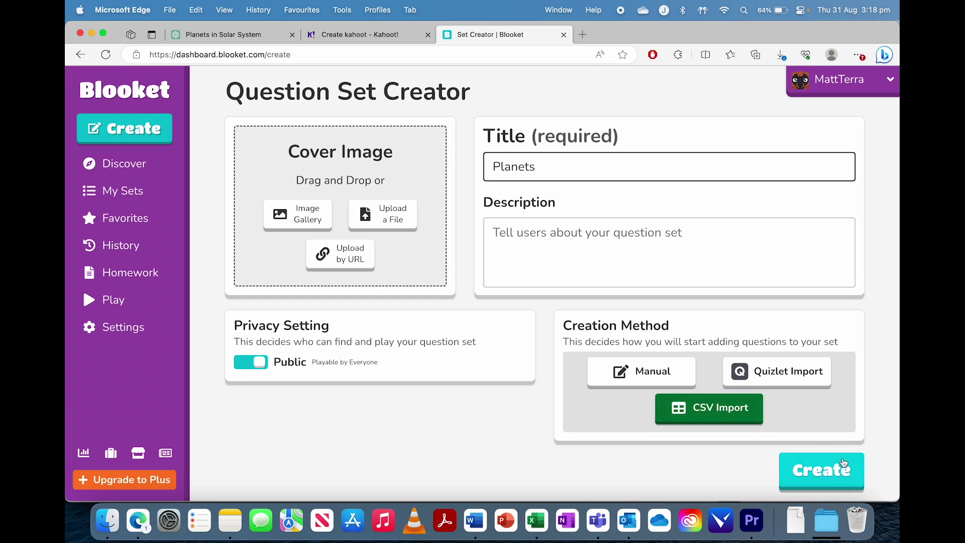
left_click(836, 474)
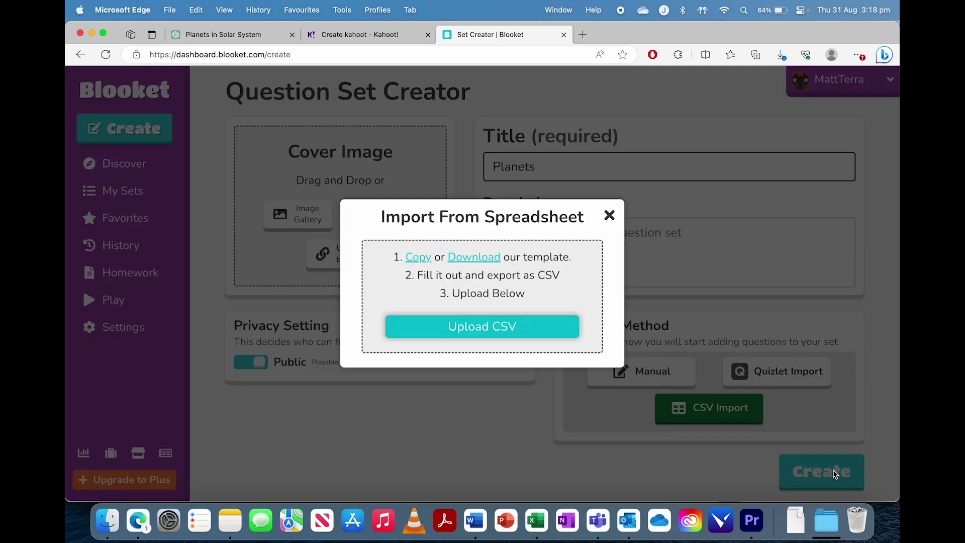
left_click(524, 331)
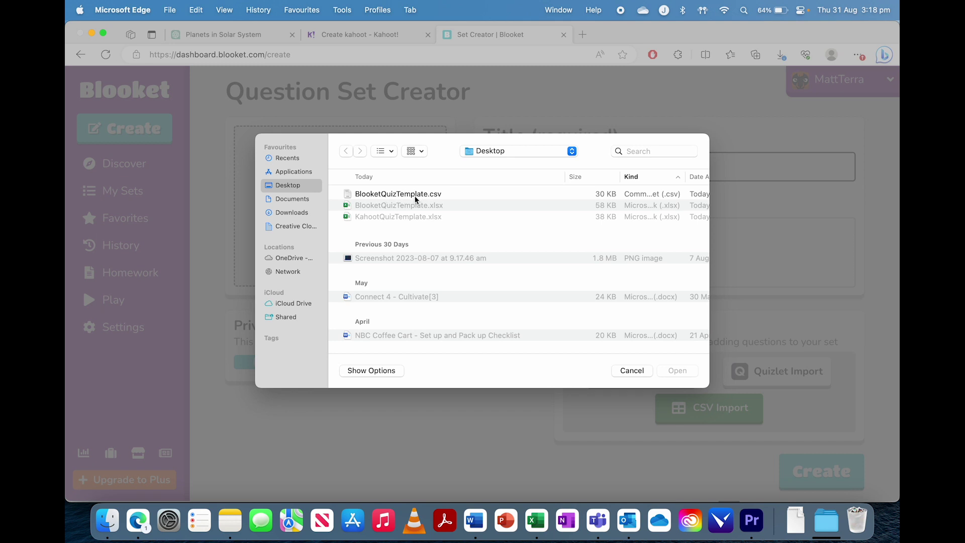
left_click(402, 194)
left_click(683, 370)
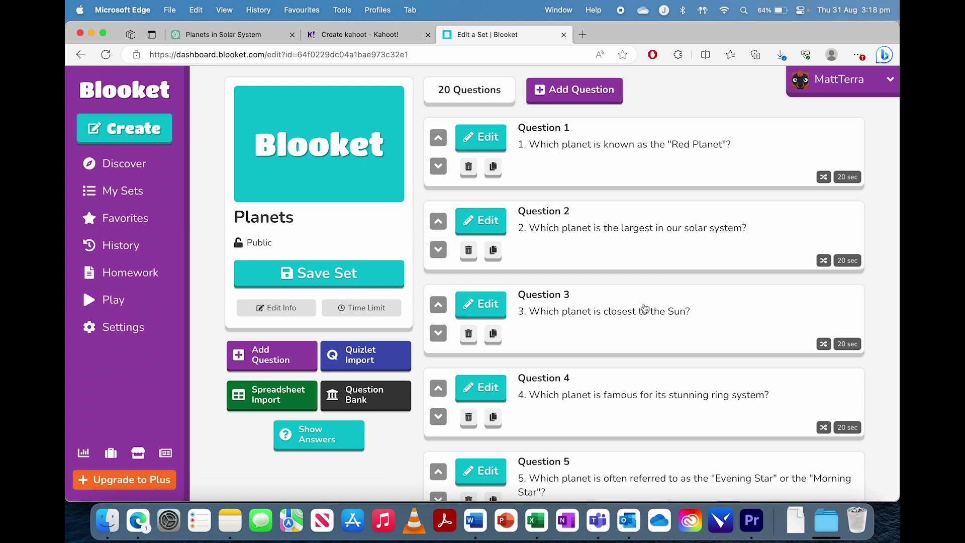
Step: Review the imported questions, checking question 1's answers, and save the Planets set
left_click(631, 151)
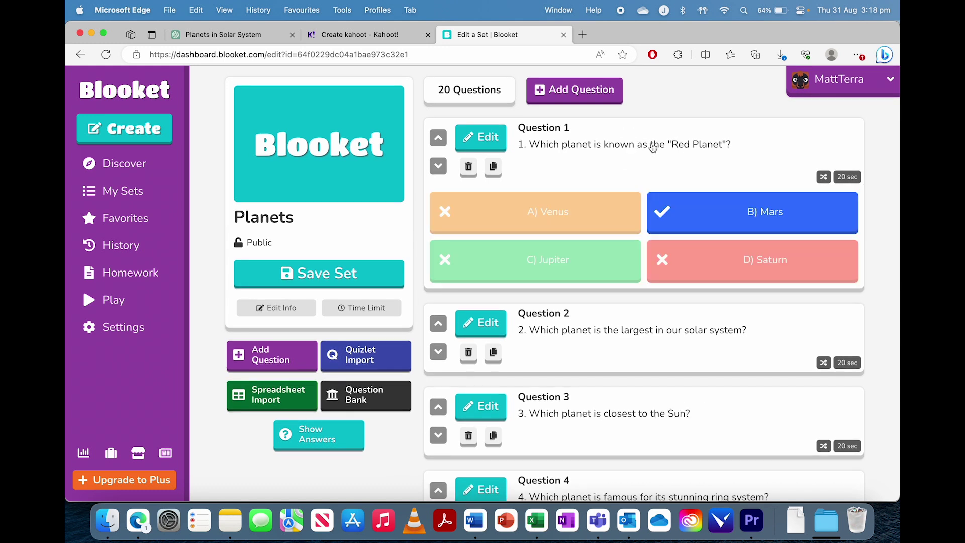
left_click(653, 147)
scroll(658, 248, "down", 15)
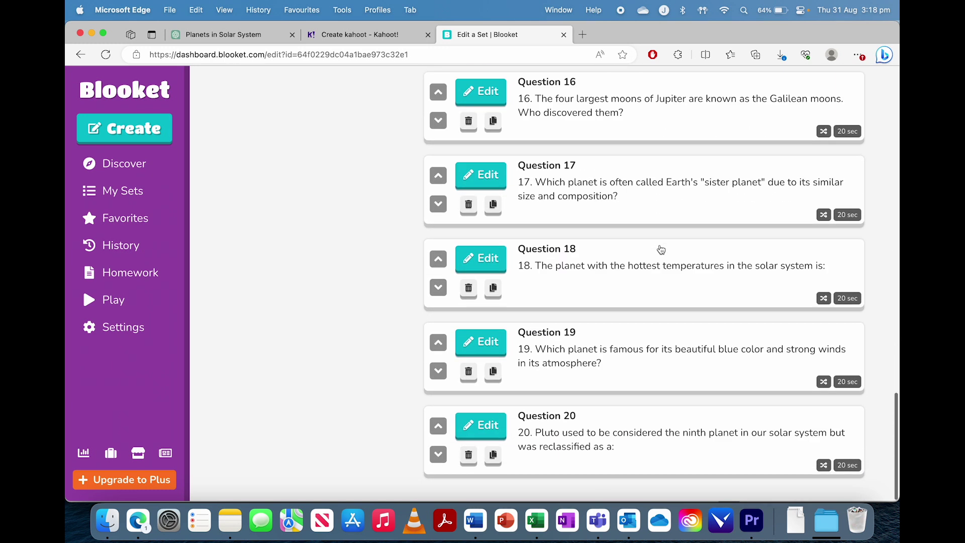
scroll(661, 250, "up", 15)
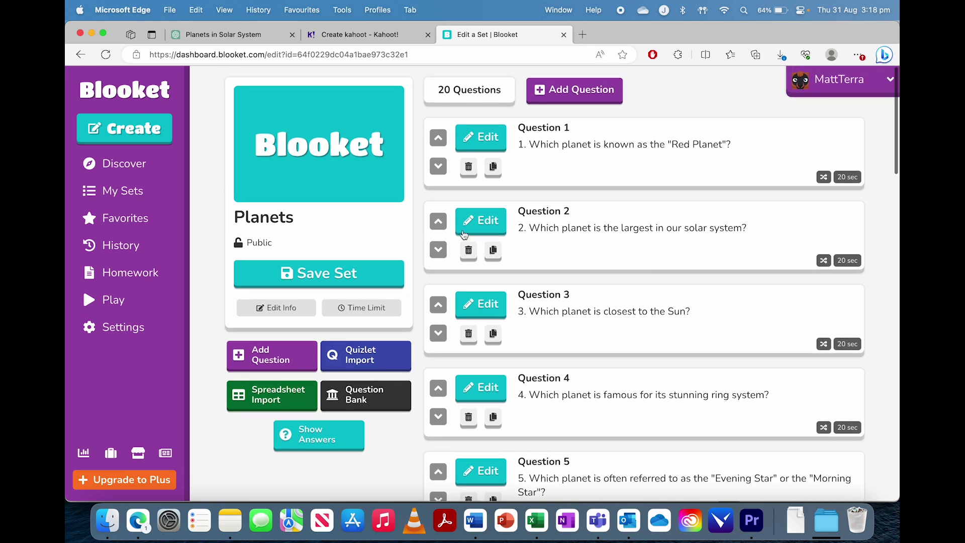
left_click(378, 270)
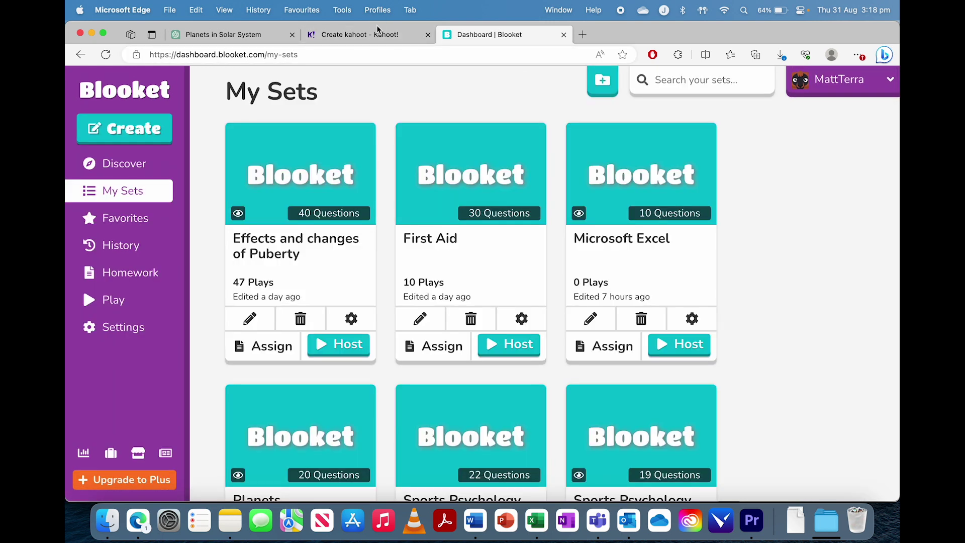
Step: Import KahootQuizTemplate.xlsx via the Add question spreadsheet import and upload it for validation
left_click(379, 33)
left_click(144, 199)
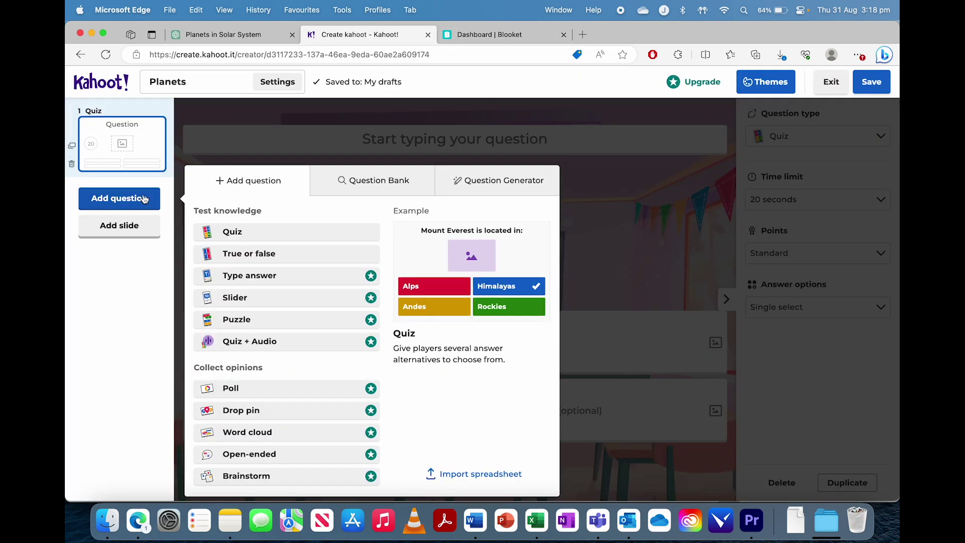
left_click(480, 474)
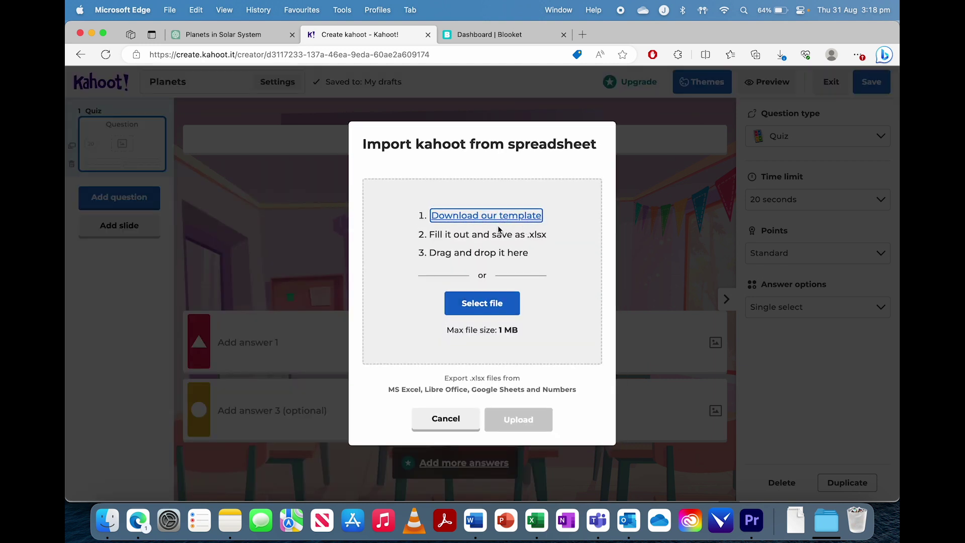
left_click(488, 305)
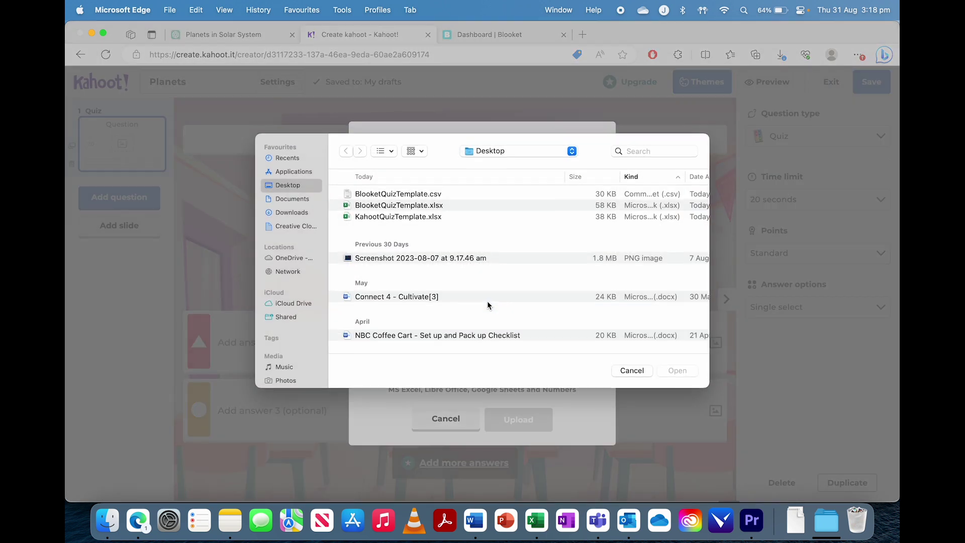
left_click(400, 217)
left_click(677, 370)
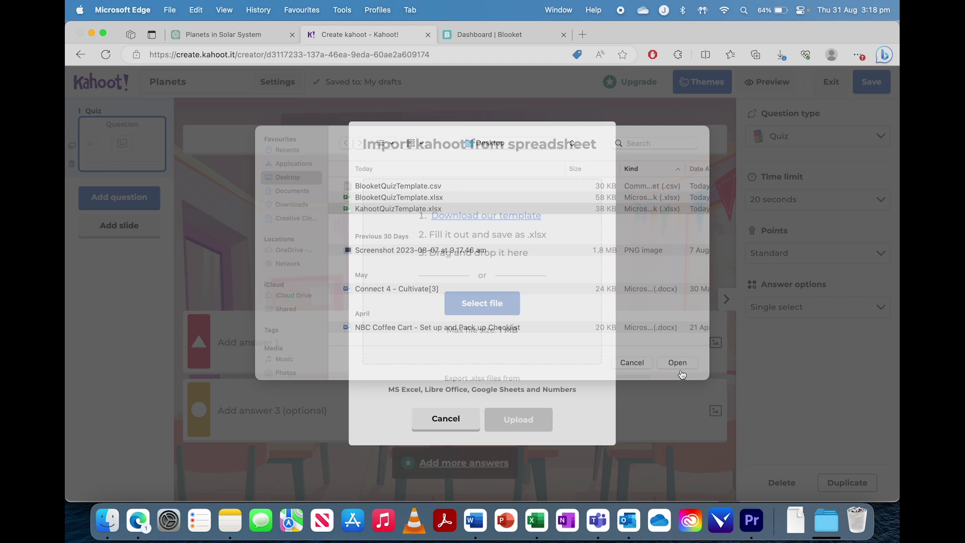
left_click(533, 429)
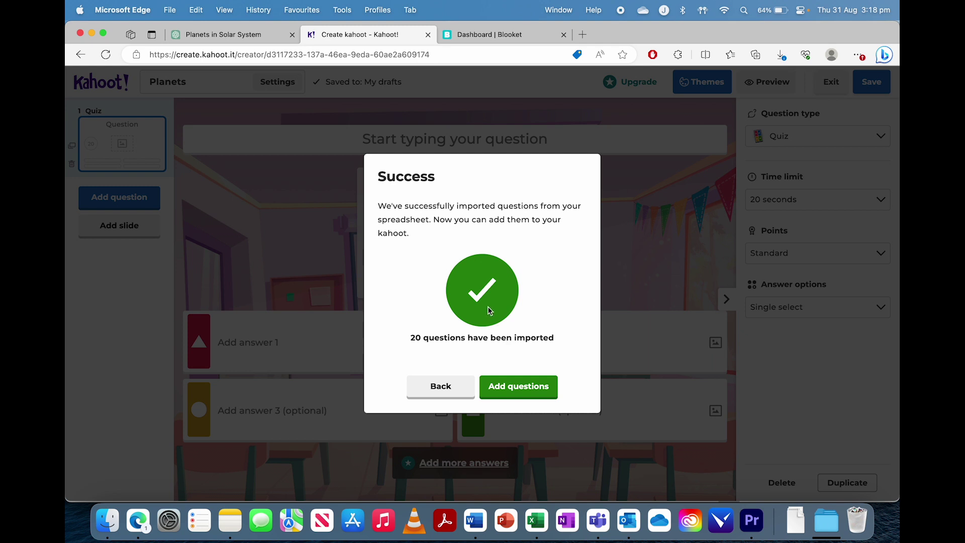
Step: Add the 20 imported planet questions to the Planets kahoot
left_click(537, 386)
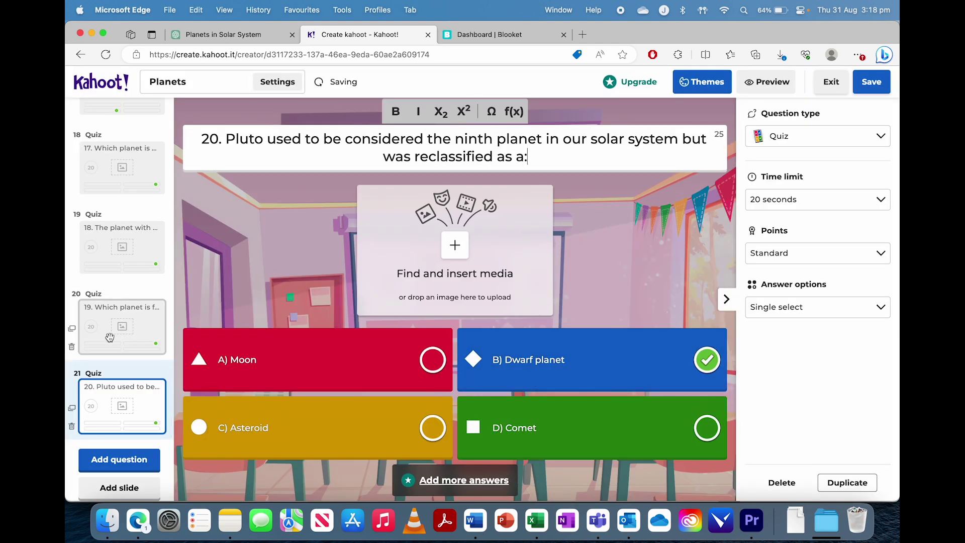
scroll(108, 339, "up", 10)
scroll(108, 339, "up", 10)
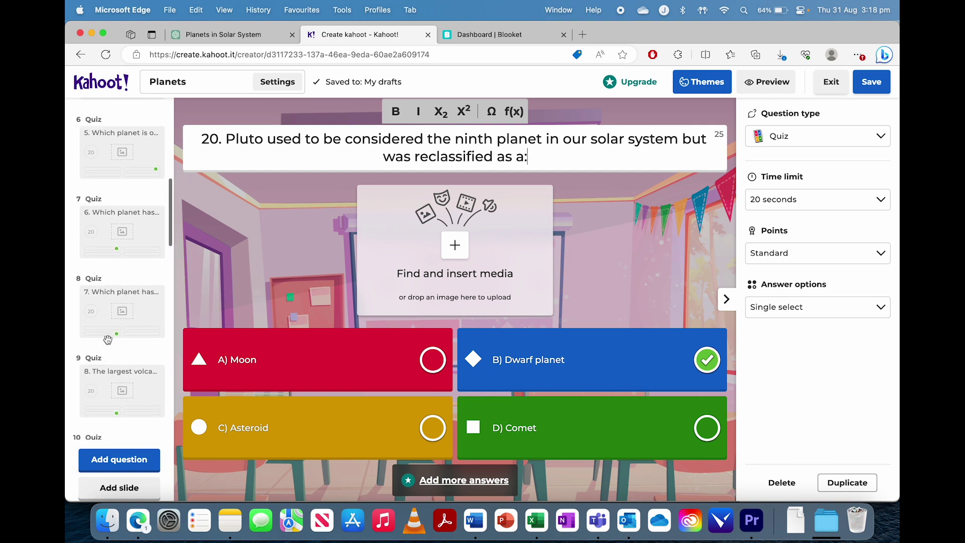
Step: Delete the blank first question and save the Planets kahoot
left_click(122, 223)
left_click(120, 147)
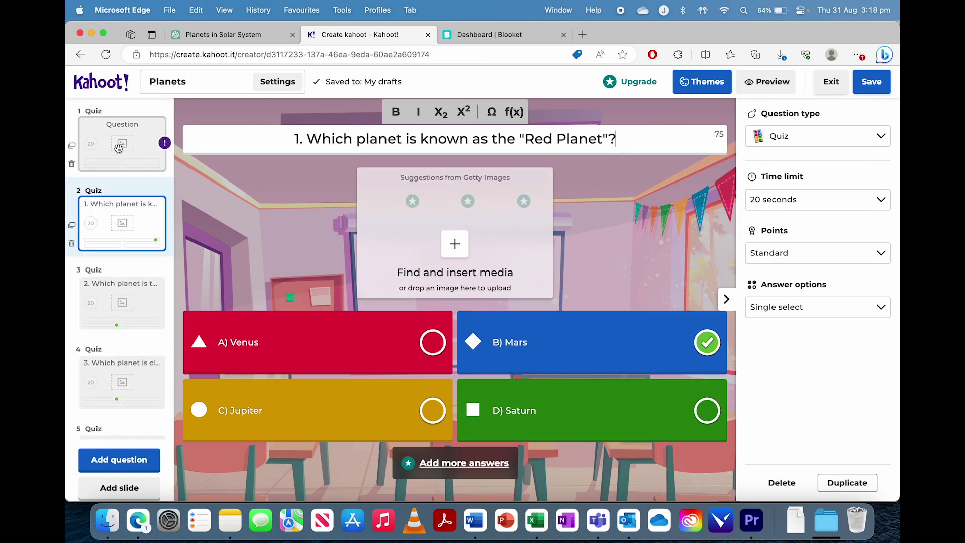
left_click(72, 164)
left_click(519, 331)
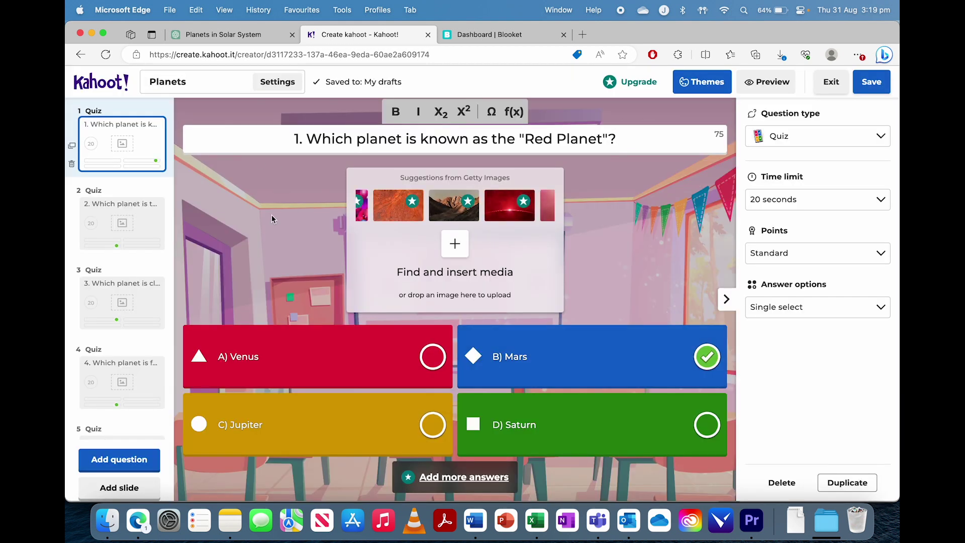
left_click(874, 85)
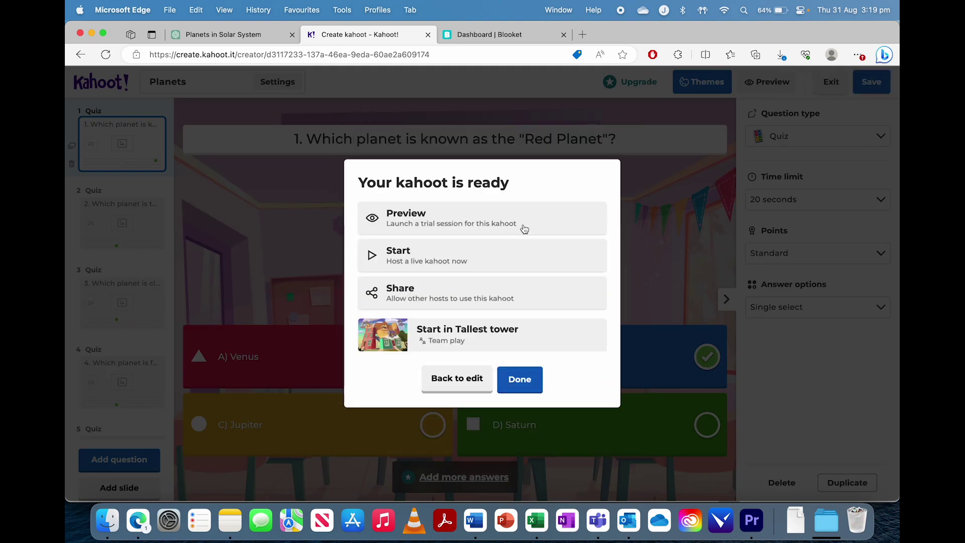